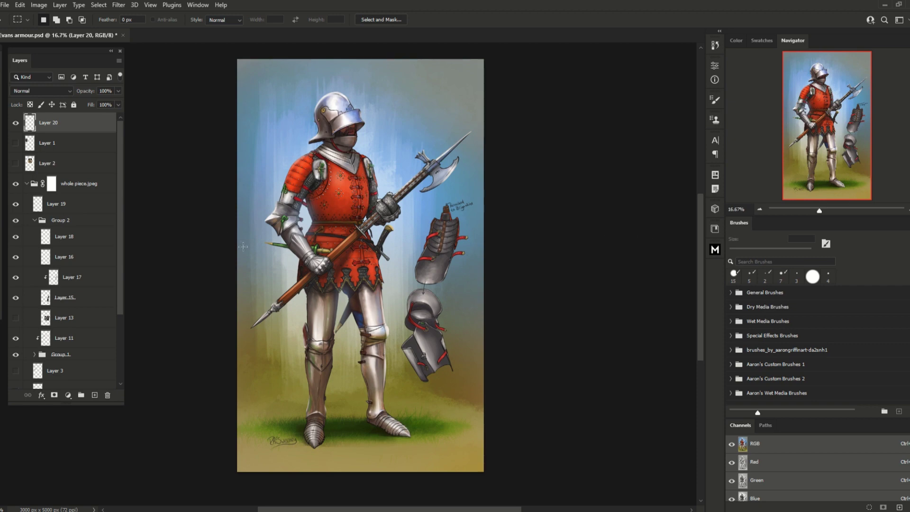
# Mark the edge of the blue cloth behind the thighs in red on Layer 20 with the 15 px brush.
pyautogui.hotkey('ctrl', '+')
pyautogui.hotkey('ctrl', '+')
pyautogui.scroll(-5, 377, 203)
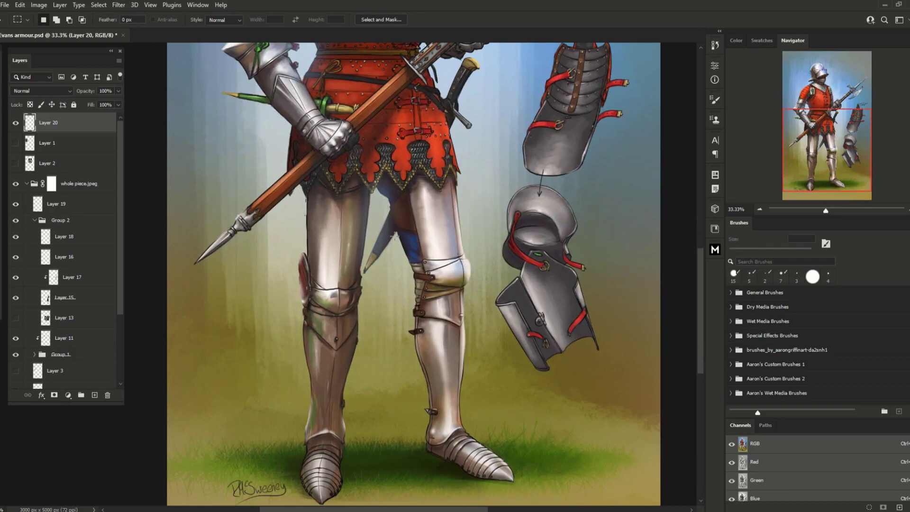
pyautogui.press('b')
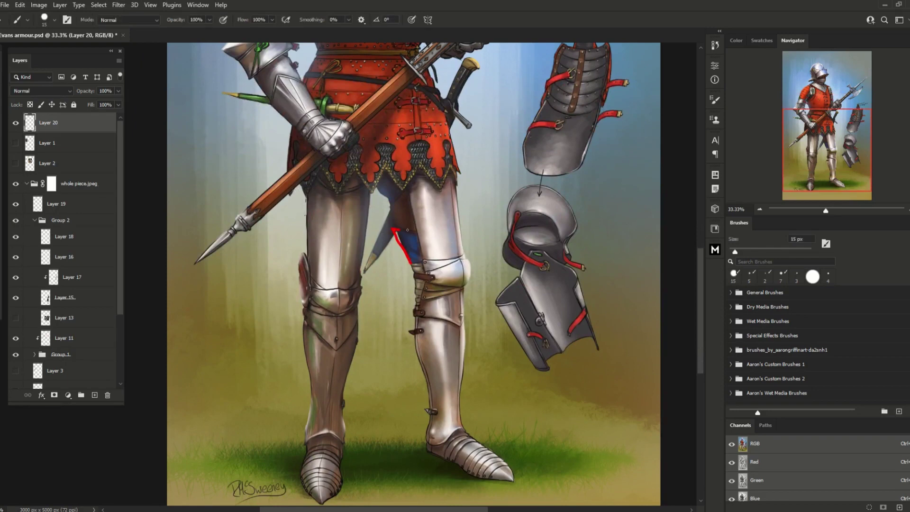
pyautogui.moveTo(420, 276); pyautogui.dragTo(414, 280)
# Mark the knee plate and the lower shin of the side-turned leg in red, undoing each stroke.
pyautogui.scroll(-5, 413, 280)
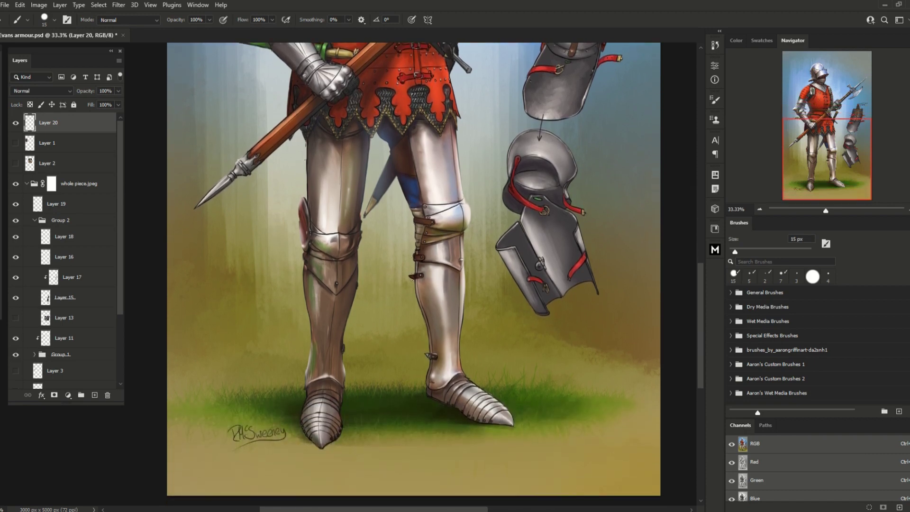
pyautogui.scroll(-2, 413, 280)
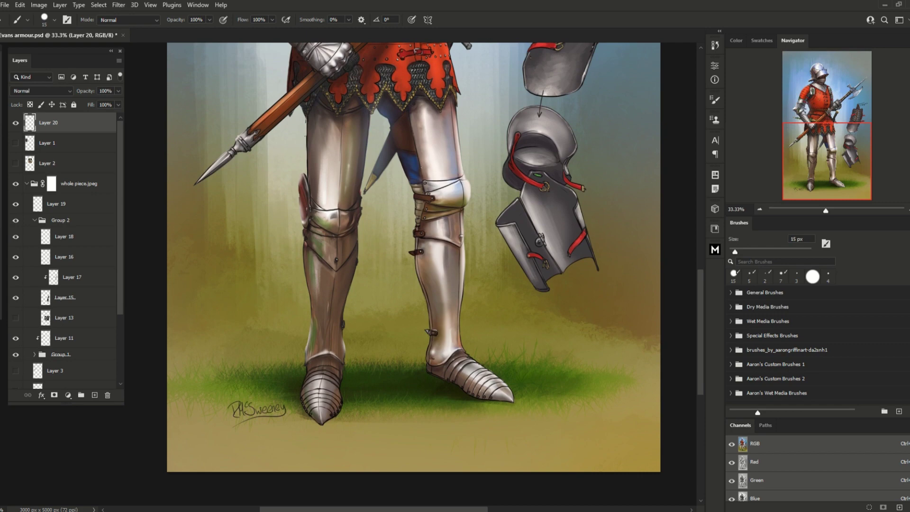
pyautogui.moveTo(421, 183)
pyautogui.mouseDown()
pyautogui.moveTo(413, 208)
pyautogui.moveTo(444, 229)
pyautogui.moveTo(462, 211)
pyautogui.moveTo(461, 186)
pyautogui.mouseUp()
pyautogui.hotkey('ctrl', 'z')
pyautogui.moveTo(429, 352)
pyautogui.mouseDown()
pyautogui.moveTo(465, 353)
pyautogui.moveTo(500, 377)
pyautogui.moveTo(514, 404)
pyautogui.moveTo(438, 381)
pyautogui.mouseUp()
pyautogui.hotkey('ctrl', 'z')
# Mark the two small shield-shaped plates at the armpits in red and undo both marks.
pyautogui.scroll(-1, 424, 362)
pyautogui.scroll(10, 423, 360)
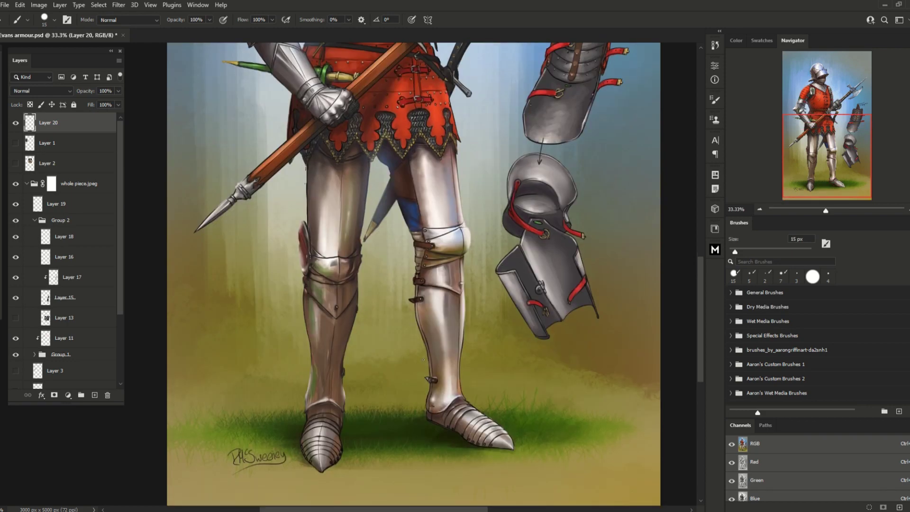
pyautogui.scroll(3, 413, 274)
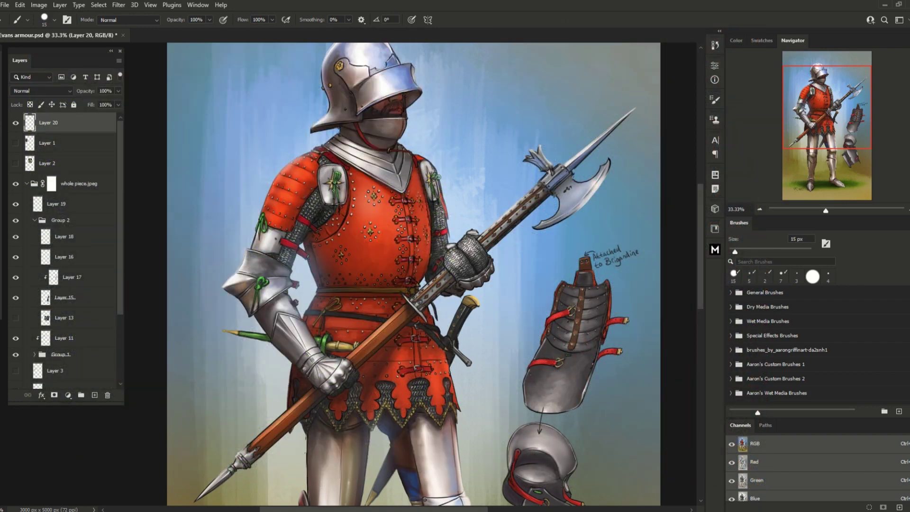
pyautogui.moveTo(342, 174); pyautogui.dragTo(333, 196)
pyautogui.moveTo(438, 175); pyautogui.dragTo(439, 184)
pyautogui.hotkey('ctrl', 'z')
pyautogui.hotkey('ctrl', 'z')
# Outline the plated shoe of the side-turned foot in red and undo the strokes.
pyautogui.scroll(-2, 453, 244)
pyautogui.scroll(-6, 452, 243)
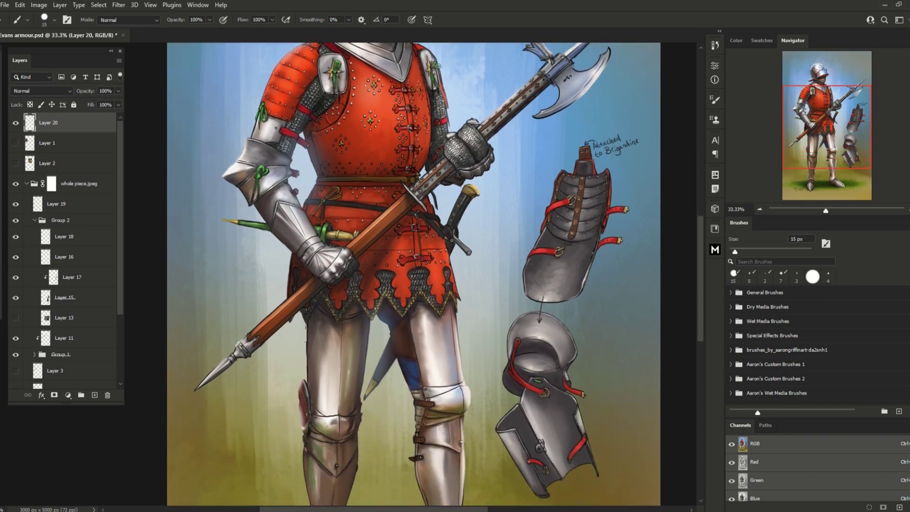
pyautogui.scroll(-3, 452, 248)
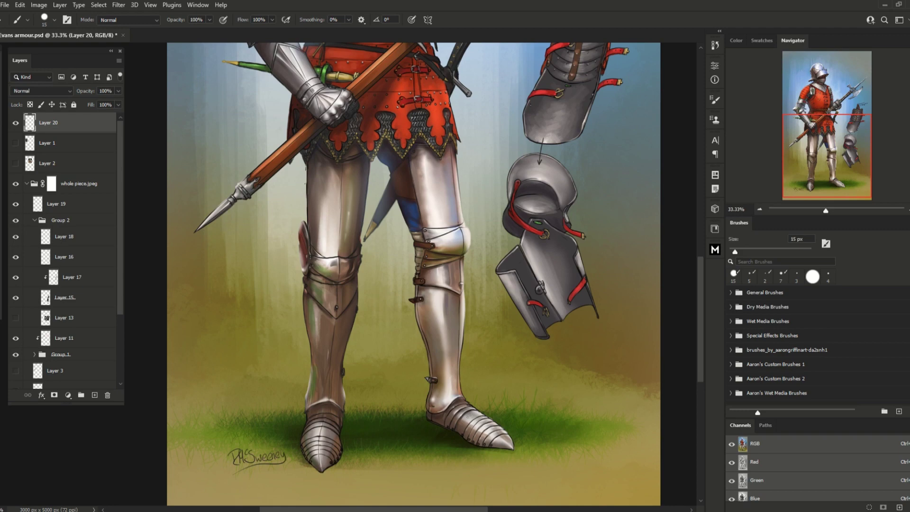
pyautogui.scroll(-1, 471, 415)
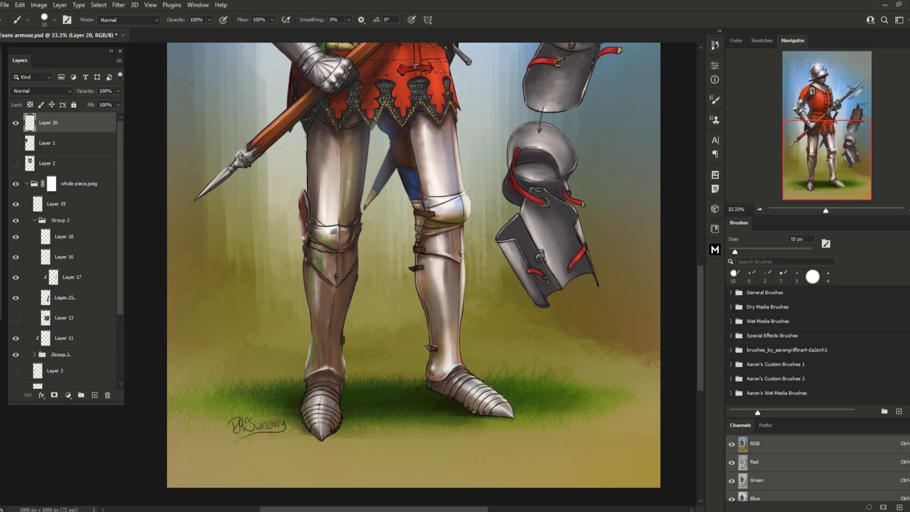
pyautogui.moveTo(428, 387)
pyautogui.mouseDown()
pyautogui.moveTo(479, 413)
pyautogui.moveTo(514, 410)
pyautogui.mouseUp()
pyautogui.moveTo(484, 380)
pyautogui.mouseDown()
pyautogui.moveTo(427, 367)
pyautogui.moveTo(427, 382)
pyautogui.mouseUp()
pyautogui.hotkey('ctrl', 'z')
pyautogui.moveTo(465, 401)
pyautogui.mouseDown()
pyautogui.moveTo(472, 392)
pyautogui.moveTo(487, 394)
pyautogui.mouseUp()
pyautogui.hotkey('ctrl', 'z')
pyautogui.hotkey('ctrl', 'z')
pyautogui.hotkey('ctrl', 'z')
# Mark both sides of the forward-facing foot's ankle in red, and cut the marks out with a rectangular selection.
pyautogui.moveTo(304, 376); pyautogui.dragTo(305, 386)
pyautogui.moveTo(343, 376); pyautogui.dragTo(344, 379)
pyautogui.press('m')
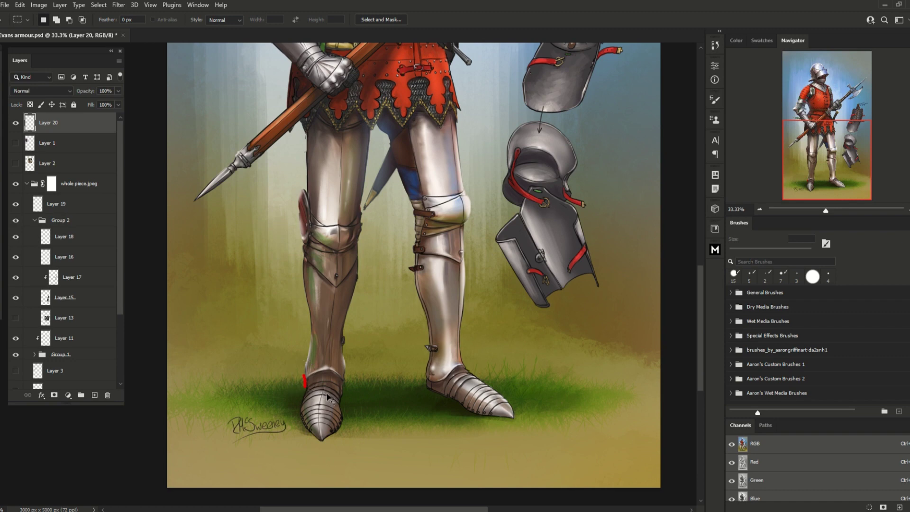
pyautogui.moveTo(284, 360); pyautogui.dragTo(337, 415)
pyautogui.hotkey('ctrl', 'x')
pyautogui.hotkey('ctrl', 'd')
# Outline the ankle, heel and upper edge of the side-turned foot's armour in red, and delete the marks within a rectangular selection.
pyautogui.press('b')
pyautogui.moveTo(431, 376)
pyautogui.mouseDown()
pyautogui.moveTo(430, 390)
pyautogui.moveTo(424, 373)
pyautogui.moveTo(452, 362)
pyautogui.moveTo(485, 378)
pyautogui.mouseUp()
pyautogui.moveTo(433, 390); pyautogui.dragTo(463, 404)
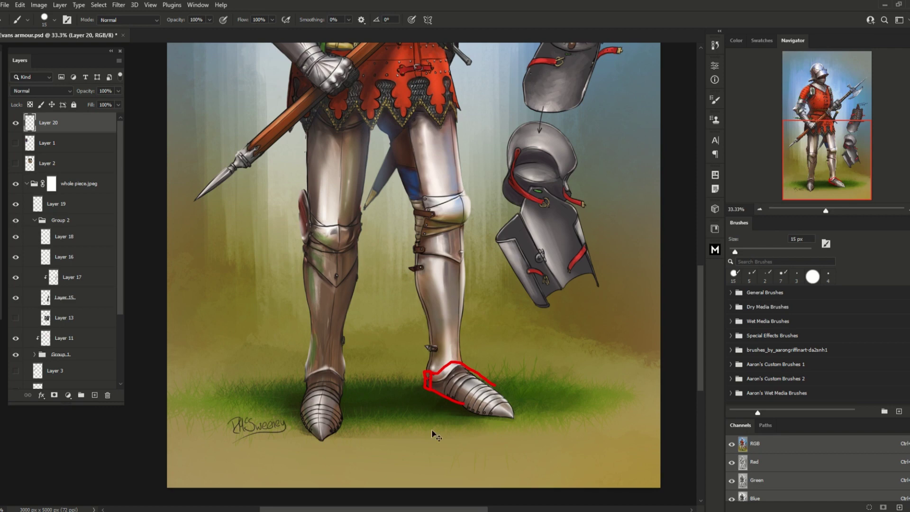
pyautogui.press('m')
pyautogui.moveTo(392, 332); pyautogui.dragTo(549, 441)
pyautogui.press('Delete')
pyautogui.hotkey('ctrl', 'd')
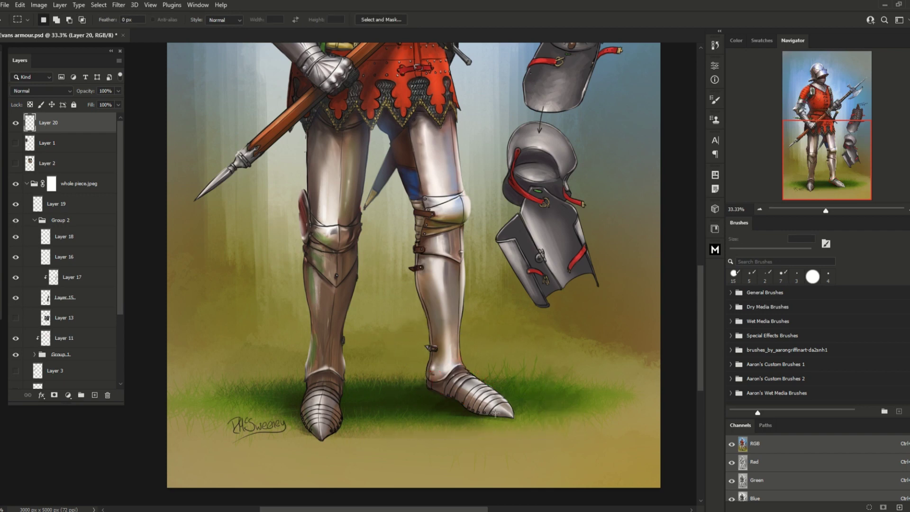
# Mark two points on the side-turned foot's toe cap and a line along its sole in red, and delete these marks.
pyautogui.press('b')
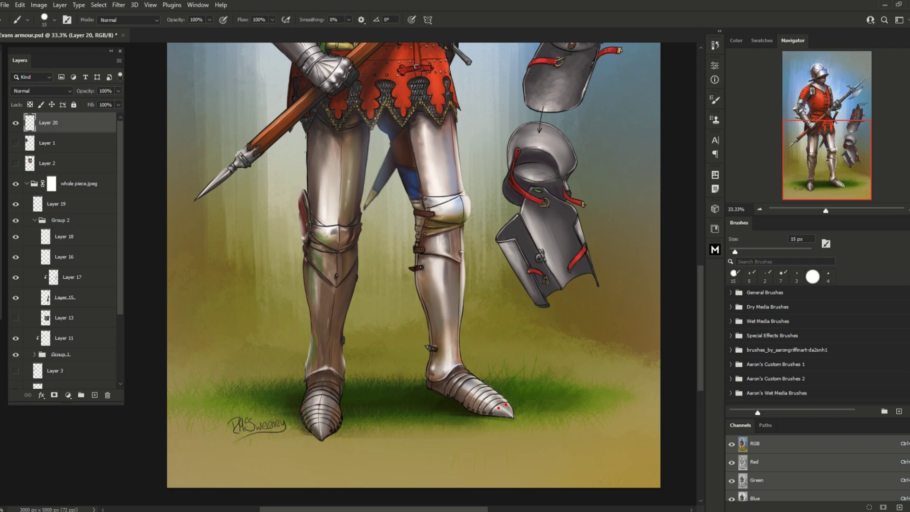
pyautogui.moveTo(499, 408)
pyautogui.mouseDown()
pyautogui.moveTo(507, 403)
pyautogui.moveTo(498, 407)
pyautogui.mouseUp()
pyautogui.moveTo(465, 411)
pyautogui.mouseDown()
pyautogui.moveTo(493, 412)
pyautogui.moveTo(495, 403)
pyautogui.mouseUp()
pyautogui.press('m')
pyautogui.moveTo(439, 378); pyautogui.dragTo(514, 430)
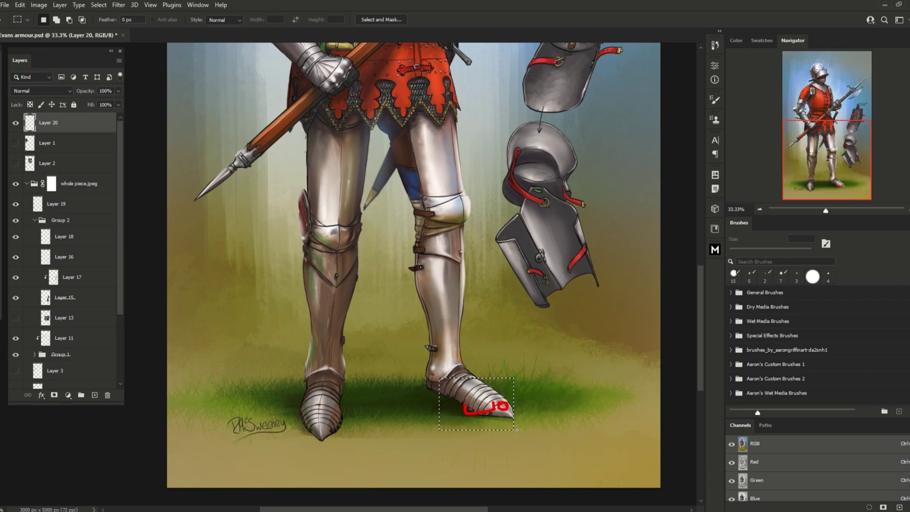
pyautogui.press('Delete')
pyautogui.hotkey('ctrl', 'd')
# Outline the front and back shin plates of the side-turned leg in red.
pyautogui.scroll(1, 518, 423)
pyautogui.scroll(2, 517, 424)
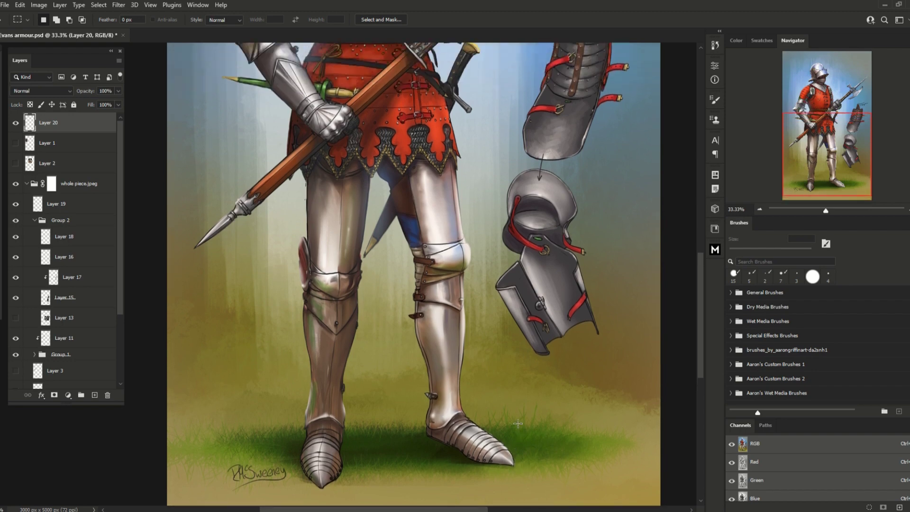
pyautogui.scroll(-1, 500, 417)
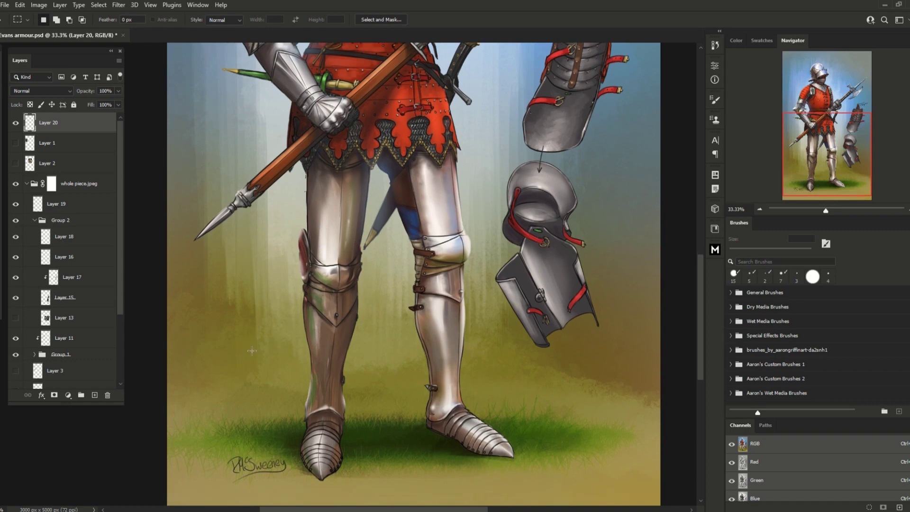
pyautogui.press('b')
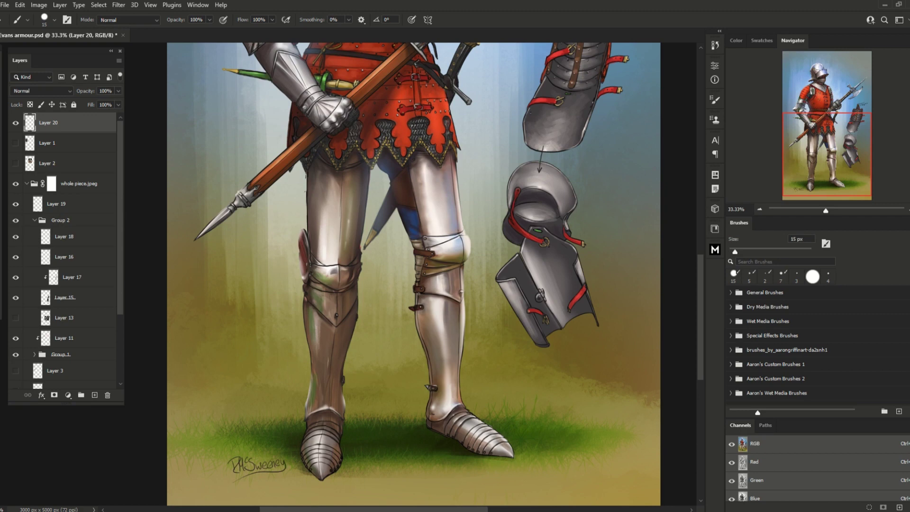
pyautogui.moveTo(418, 295)
pyautogui.mouseDown()
pyautogui.moveTo(434, 389)
pyautogui.moveTo(430, 422)
pyautogui.moveTo(450, 404)
pyautogui.moveTo(469, 406)
pyautogui.moveTo(460, 373)
pyautogui.moveTo(468, 300)
pyautogui.moveTo(465, 282)
pyautogui.moveTo(426, 287)
pyautogui.mouseUp()
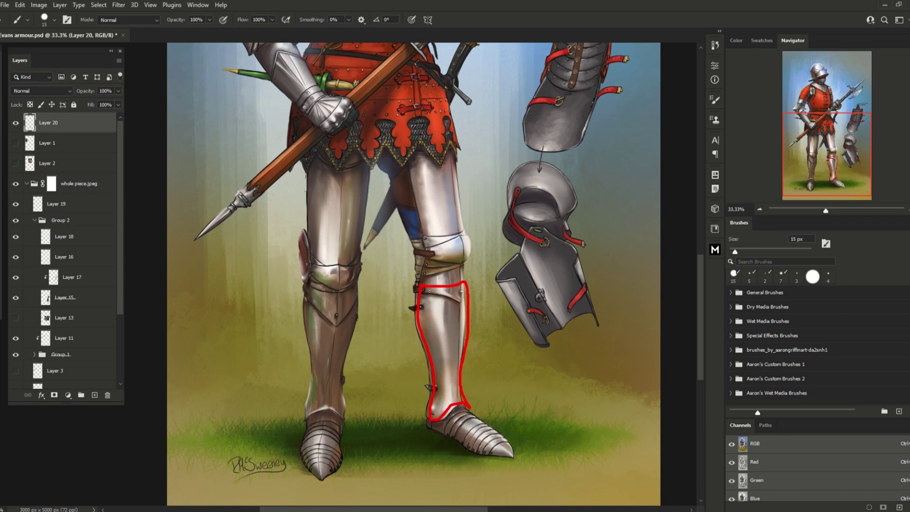
pyautogui.moveTo(415, 288)
pyautogui.mouseDown()
pyautogui.moveTo(409, 327)
pyautogui.moveTo(428, 417)
pyautogui.moveTo(437, 414)
pyautogui.mouseUp()
# Mark the hinge and buckle points along the forward-facing shin in red, and delete all red marks on both shins.
pyautogui.press('m')
pyautogui.press('b')
pyautogui.moveTo(309, 377); pyautogui.dragTo(311, 377)
pyautogui.moveTo(355, 313); pyautogui.dragTo(361, 316)
pyautogui.moveTo(339, 387); pyautogui.dragTo(341, 381)
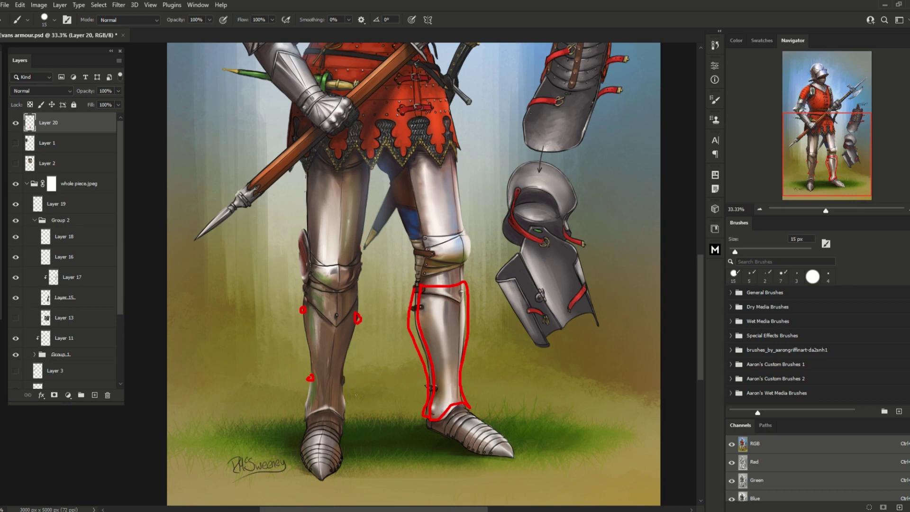
pyautogui.press('m')
pyautogui.moveTo(272, 254)
pyautogui.mouseDown()
pyautogui.moveTo(522, 429)
pyautogui.moveTo(512, 441)
pyautogui.mouseUp()
pyautogui.press('Delete')
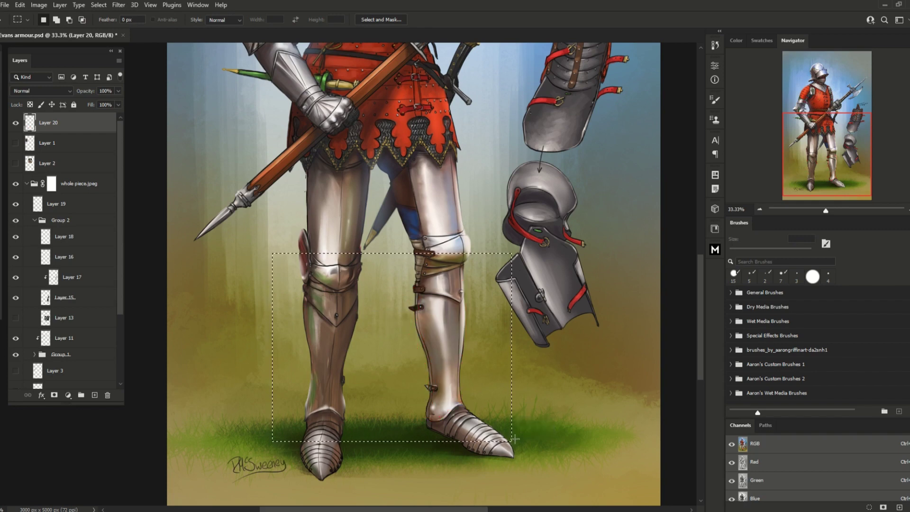
pyautogui.hotkey('ctrl', 'd')
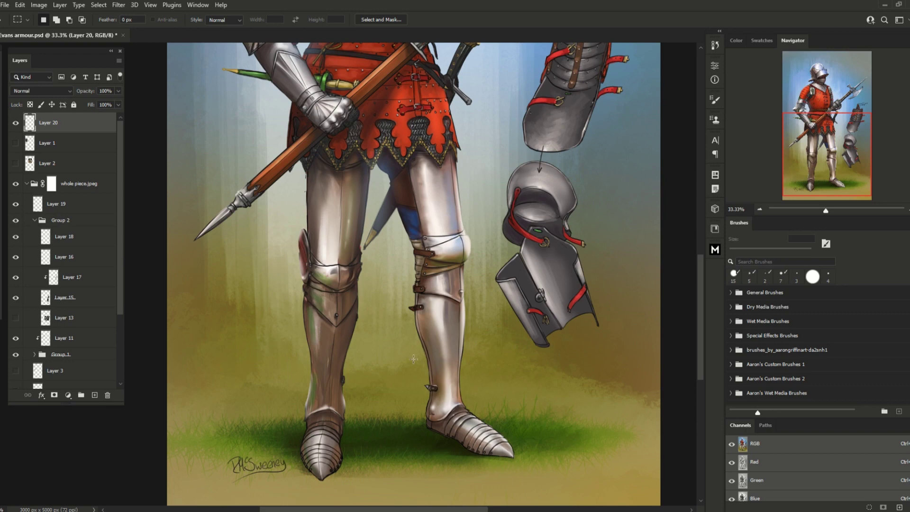
# Trace the back and front edges of the side-turned shin plate and the ankle top in red, and delete the marks.
pyautogui.press('b')
pyautogui.moveTo(416, 292); pyautogui.dragTo(424, 403)
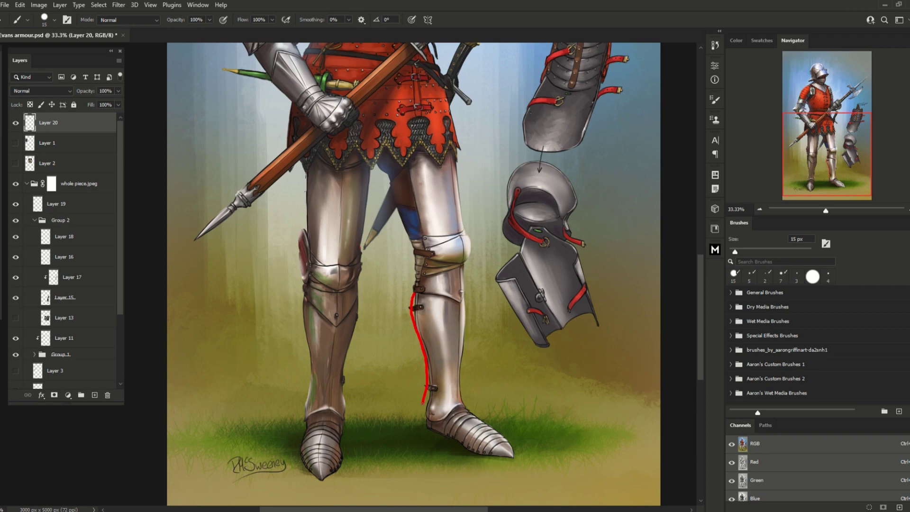
pyautogui.scroll(2, 425, 403)
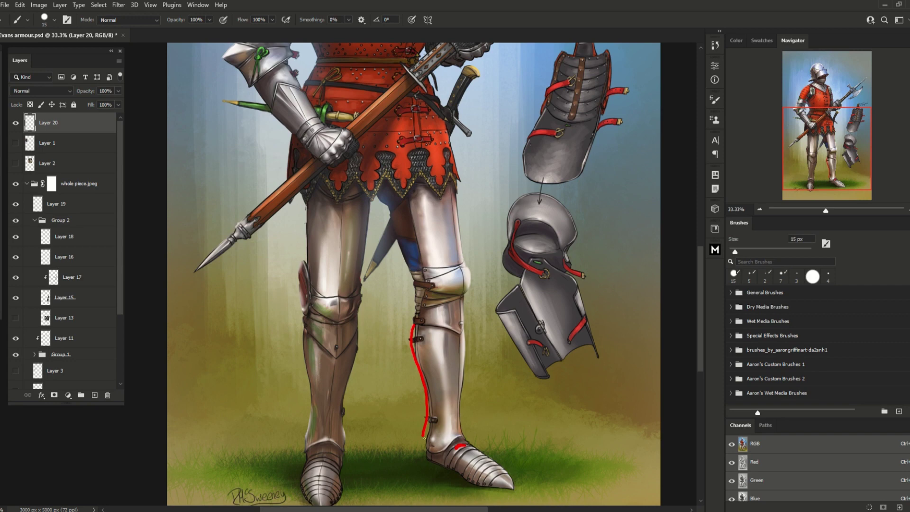
pyautogui.moveTo(464, 332); pyautogui.dragTo(464, 416)
pyautogui.moveTo(451, 436); pyautogui.dragTo(459, 443)
pyautogui.press('m')
pyautogui.moveTo(387, 298)
pyautogui.mouseDown()
pyautogui.moveTo(498, 439)
pyautogui.moveTo(500, 474)
pyautogui.mouseUp()
pyautogui.press('Delete')
pyautogui.scroll(2, 479, 437)
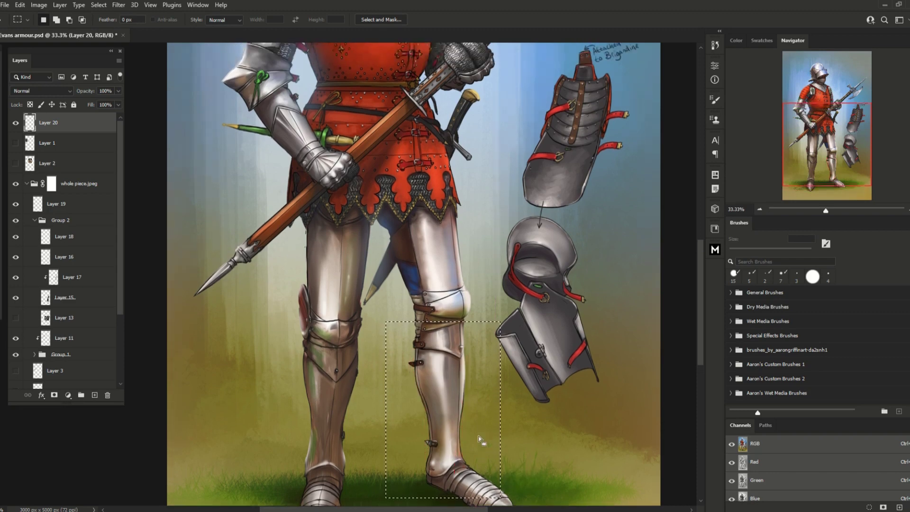
pyautogui.hotkey('ctrl', 'd')
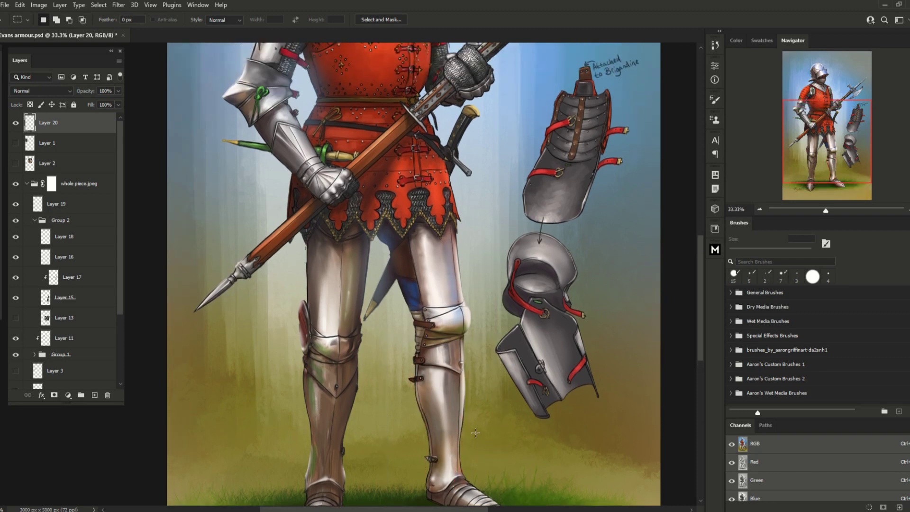
# Outline the plate below the side-turned knee, point red arrows at its fixing and the other shin's, and delete the marks.
pyautogui.press('b')
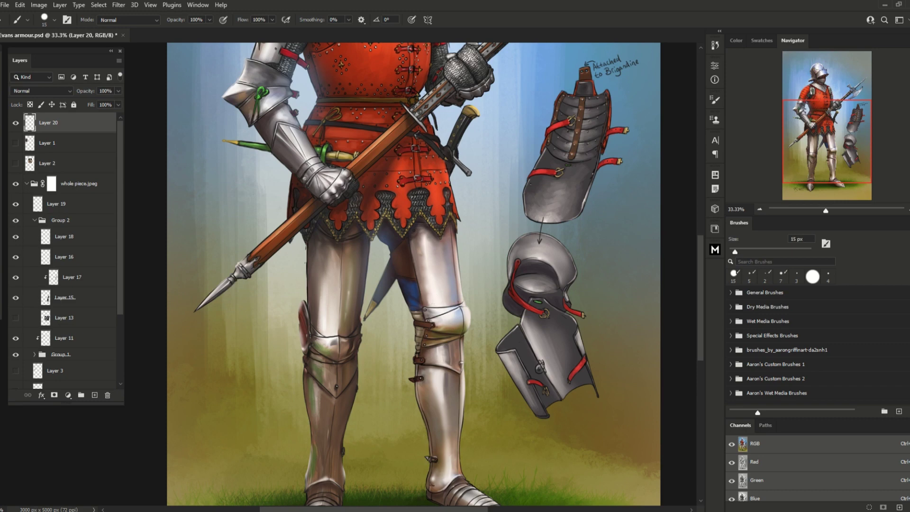
pyautogui.moveTo(430, 366)
pyautogui.mouseDown()
pyautogui.moveTo(461, 375)
pyautogui.moveTo(469, 365)
pyautogui.moveTo(464, 338)
pyautogui.moveTo(427, 343)
pyautogui.mouseUp()
pyautogui.moveTo(480, 362)
pyautogui.mouseDown()
pyautogui.moveTo(464, 364)
pyautogui.moveTo(476, 370)
pyautogui.mouseUp()
pyautogui.moveTo(333, 397); pyautogui.dragTo(336, 388)
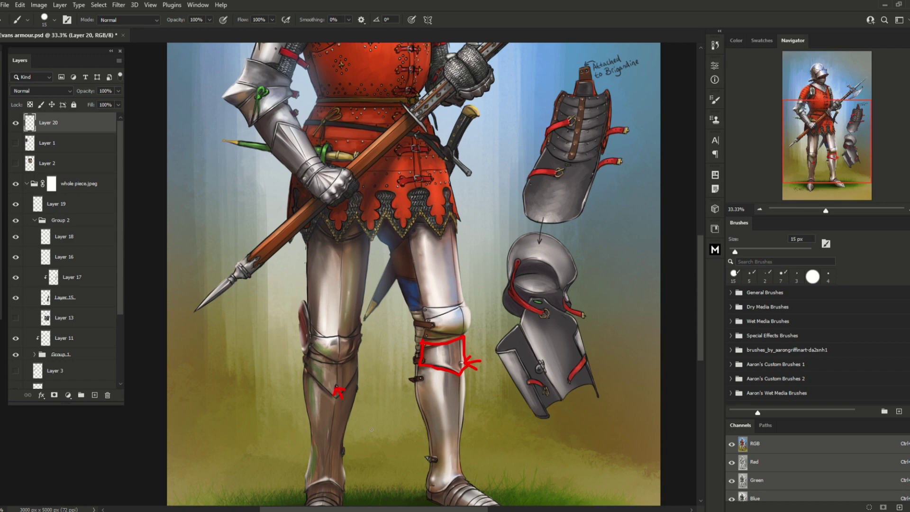
pyautogui.moveTo(269, 280); pyautogui.dragTo(486, 430)
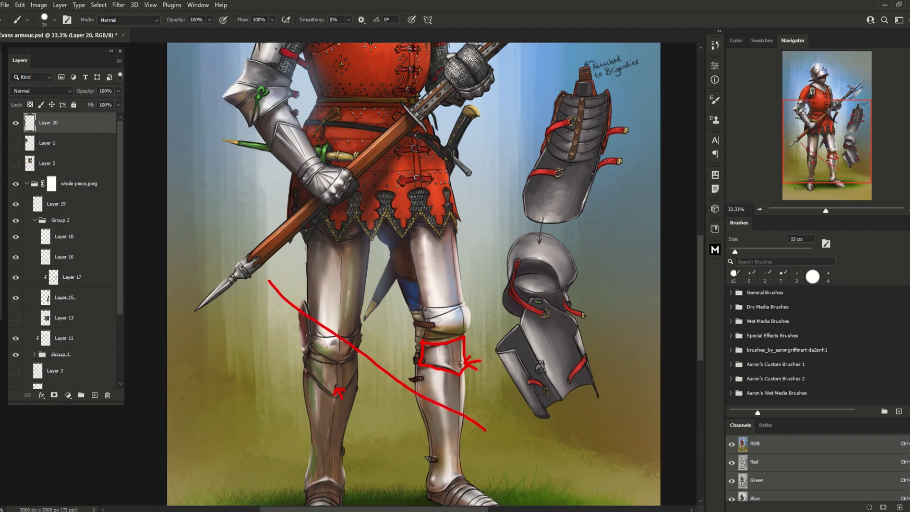
pyautogui.press('m')
pyautogui.moveTo(237, 245)
pyautogui.mouseDown()
pyautogui.moveTo(498, 447)
pyautogui.moveTo(515, 450)
pyautogui.mouseUp()
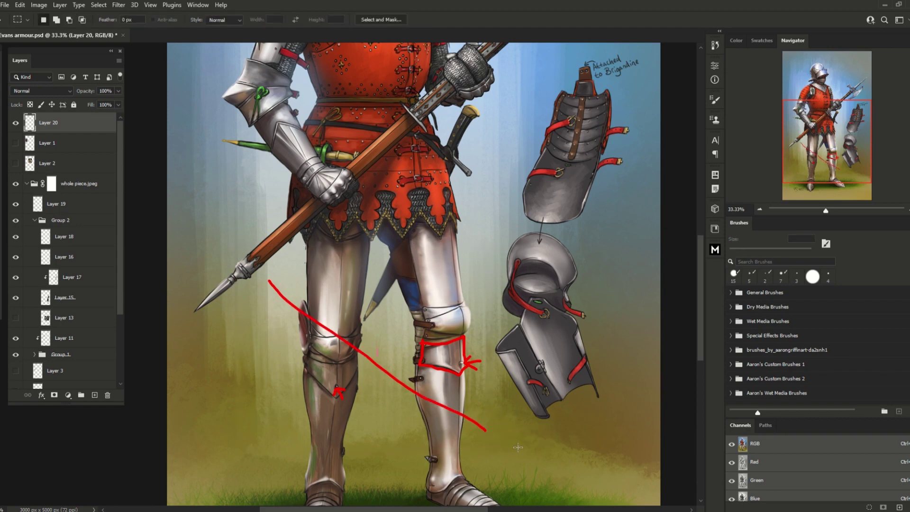
pyautogui.press('Delete')
pyautogui.hotkey('ctrl', 'd')
# Point red arrows at the side-turned leg's knee and thigh plates, and outline the thigh plate up beneath the skirt.
pyautogui.press('b')
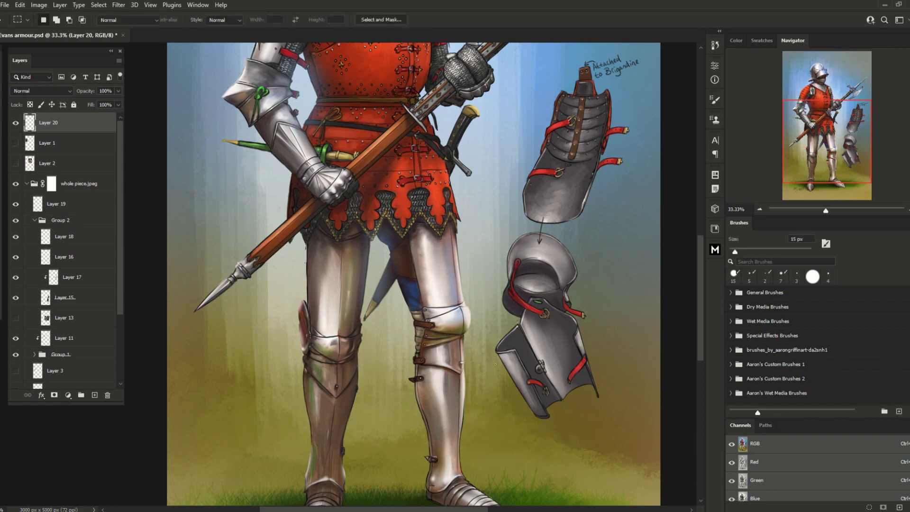
pyautogui.moveTo(473, 315)
pyautogui.mouseDown()
pyautogui.moveTo(487, 313)
pyautogui.moveTo(463, 316)
pyautogui.mouseUp()
pyautogui.moveTo(464, 316); pyautogui.dragTo(475, 324)
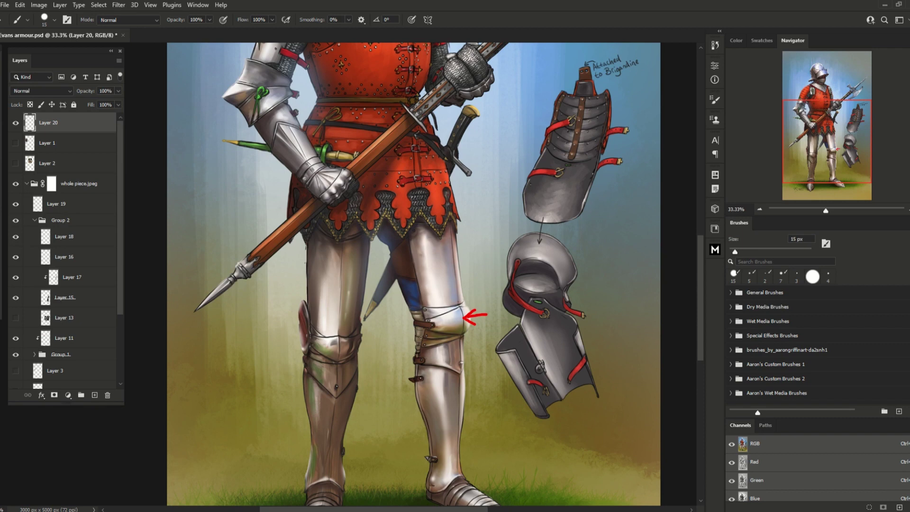
pyautogui.moveTo(424, 333); pyautogui.dragTo(444, 345)
pyautogui.moveTo(425, 307); pyautogui.dragTo(454, 306)
pyautogui.moveTo(473, 258)
pyautogui.mouseDown()
pyautogui.moveTo(442, 259)
pyautogui.moveTo(454, 265)
pyautogui.mouseUp()
pyautogui.moveTo(419, 291)
pyautogui.mouseDown()
pyautogui.moveTo(403, 211)
pyautogui.moveTo(430, 182)
pyautogui.moveTo(446, 190)
pyautogui.moveTo(456, 218)
pyautogui.moveTo(464, 304)
pyautogui.mouseUp()
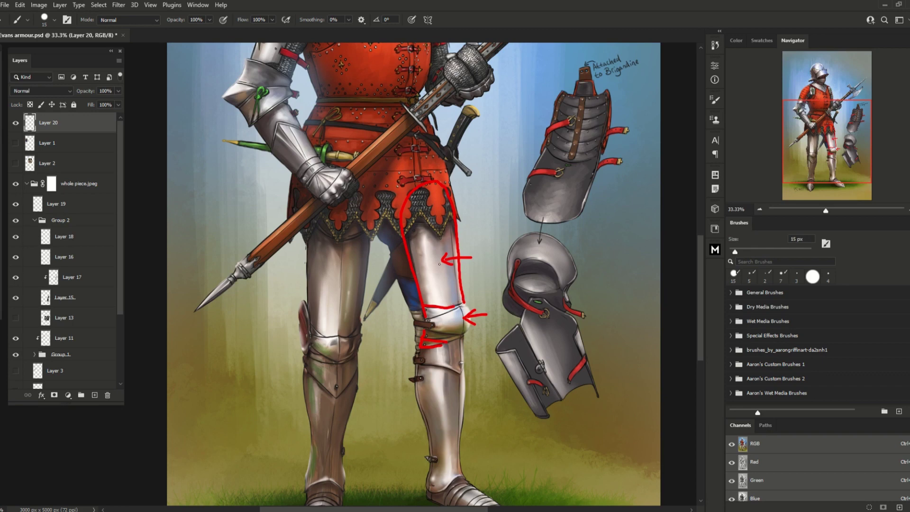
# Mark the upper edges of both thigh plates in red, undo two strokes, and add a mark on the forward-facing thigh.
pyautogui.moveTo(316, 221); pyautogui.dragTo(356, 234)
pyautogui.moveTo(406, 219); pyautogui.dragTo(450, 219)
pyautogui.moveTo(414, 191)
pyautogui.mouseDown()
pyautogui.moveTo(444, 204)
pyautogui.moveTo(430, 240)
pyautogui.moveTo(437, 252)
pyautogui.moveTo(422, 231)
pyautogui.mouseUp()
pyautogui.hotkey('ctrl', 'z')
pyautogui.hotkey('ctrl', 'z')
pyautogui.moveTo(351, 258); pyautogui.dragTo(356, 242)
# Delete all red marks on the thighs and knees within a rectangular selection, and return to the Brush tool.
pyautogui.press('m')
pyautogui.moveTo(285, 172)
pyautogui.mouseDown()
pyautogui.moveTo(363, 214)
pyautogui.moveTo(483, 335)
pyautogui.moveTo(487, 365)
pyautogui.mouseUp()
pyautogui.press('Delete')
pyautogui.moveTo(472, 354); pyautogui.dragTo(471, 353)
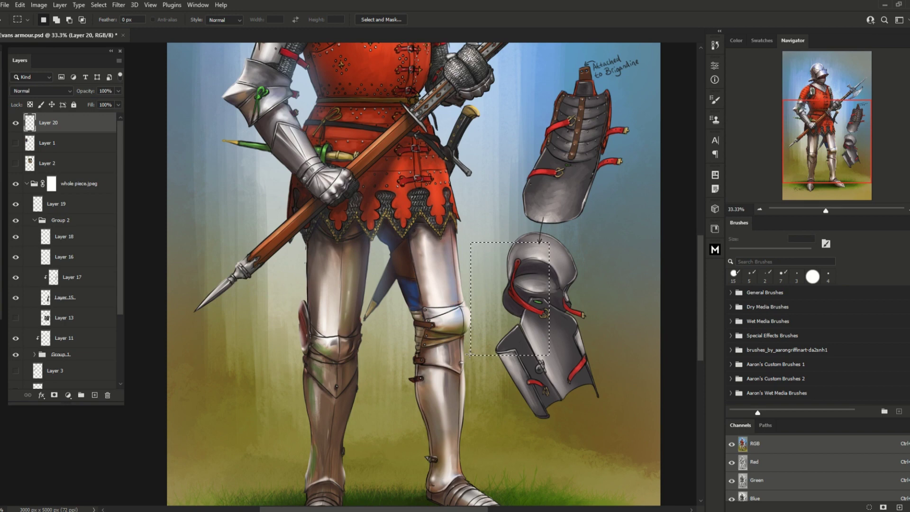
pyautogui.scroll(1, 492, 362)
pyautogui.scroll(1, 492, 362)
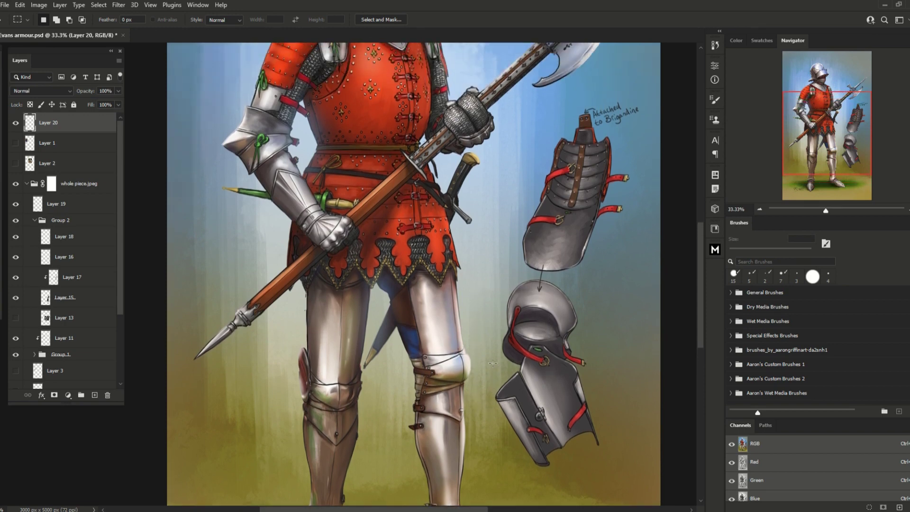
pyautogui.scroll(-1, 490, 364)
pyautogui.press('b')
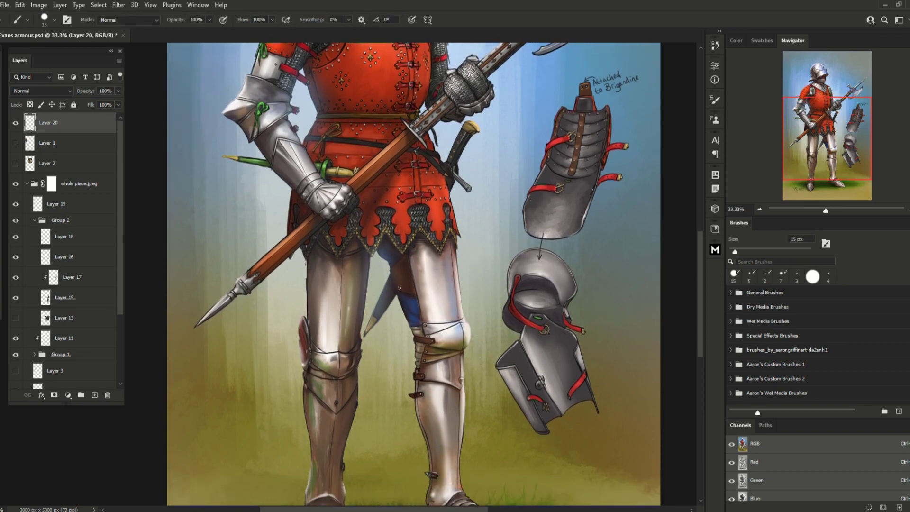
# Point red arrows at the side-turned leg's thigh, knee and shin straps, and sketch a red buckle shape between the legs.
pyautogui.moveTo(381, 282); pyautogui.dragTo(400, 282)
pyautogui.moveTo(396, 339); pyautogui.dragTo(415, 339)
pyautogui.moveTo(415, 339); pyautogui.dragTo(409, 344)
pyautogui.moveTo(399, 376); pyautogui.dragTo(417, 377)
pyautogui.moveTo(364, 371)
pyautogui.mouseDown()
pyautogui.moveTo(379, 392)
pyautogui.moveTo(368, 399)
pyautogui.moveTo(375, 374)
pyautogui.moveTo(380, 392)
pyautogui.moveTo(367, 395)
pyautogui.mouseUp()
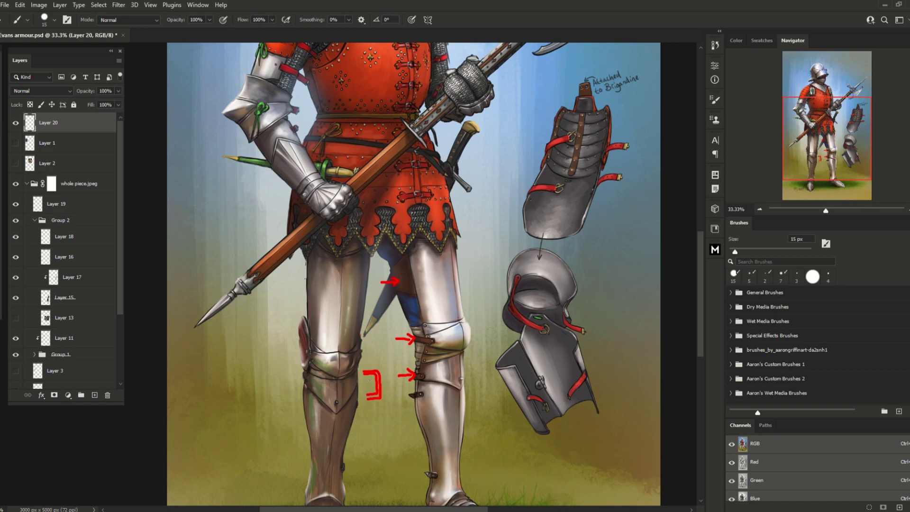
pyautogui.moveTo(368, 379)
pyautogui.mouseDown()
pyautogui.moveTo(375, 387)
pyautogui.moveTo(367, 382)
pyautogui.mouseUp()
pyautogui.scroll(-3, 441, 371)
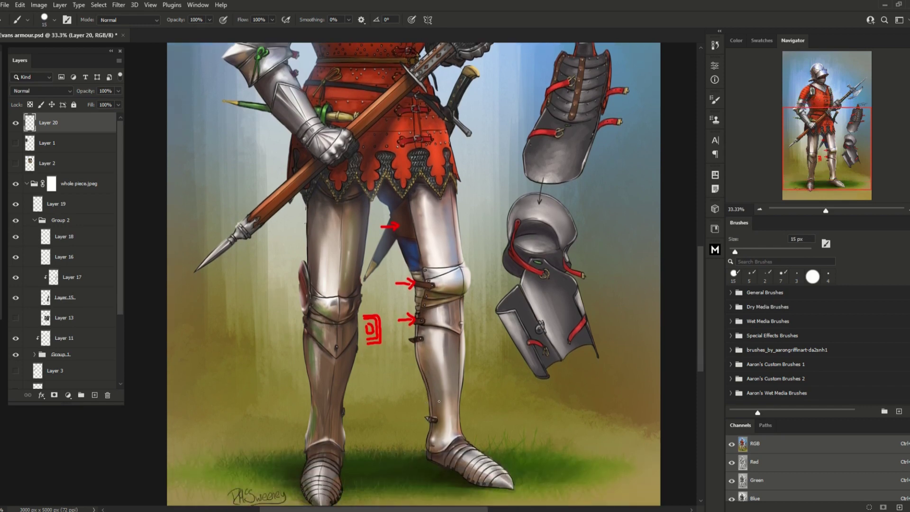
# Delete the red arrows and the buckle sketch between the legs within a rectangular selection.
pyautogui.scroll(1, 439, 401)
pyautogui.press('m')
pyautogui.moveTo(337, 207)
pyautogui.mouseDown()
pyautogui.moveTo(448, 365)
pyautogui.moveTo(450, 403)
pyautogui.mouseUp()
pyautogui.press('Delete')
pyautogui.hotkey('ctrl', 'd')
pyautogui.scroll(2, 455, 400)
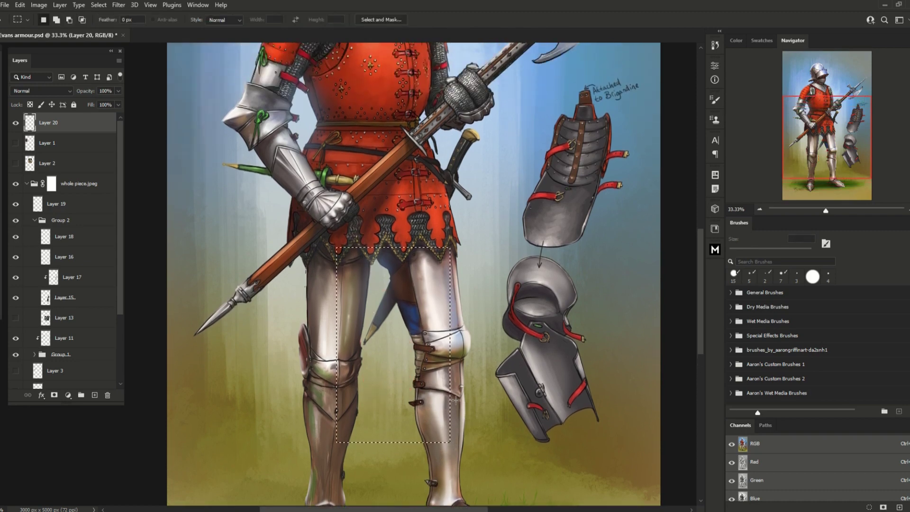
pyautogui.scroll(-1, 455, 400)
pyautogui.scroll(-1, 455, 399)
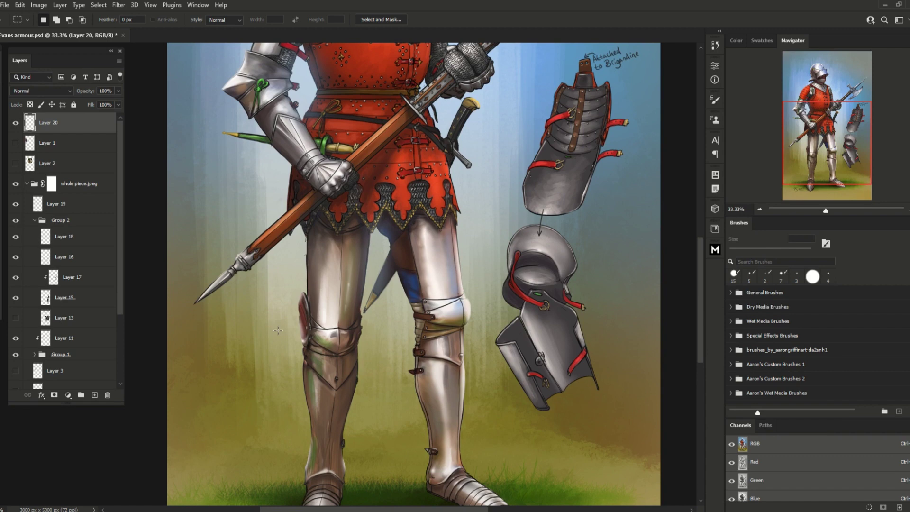
# Point a red arrow at the outer side of the forward-facing knee, and delete it within a rectangular selection.
pyautogui.press('b')
pyautogui.moveTo(284, 312)
pyautogui.mouseDown()
pyautogui.moveTo(299, 314)
pyautogui.moveTo(294, 323)
pyautogui.mouseUp()
pyautogui.scroll(5, 285, 355)
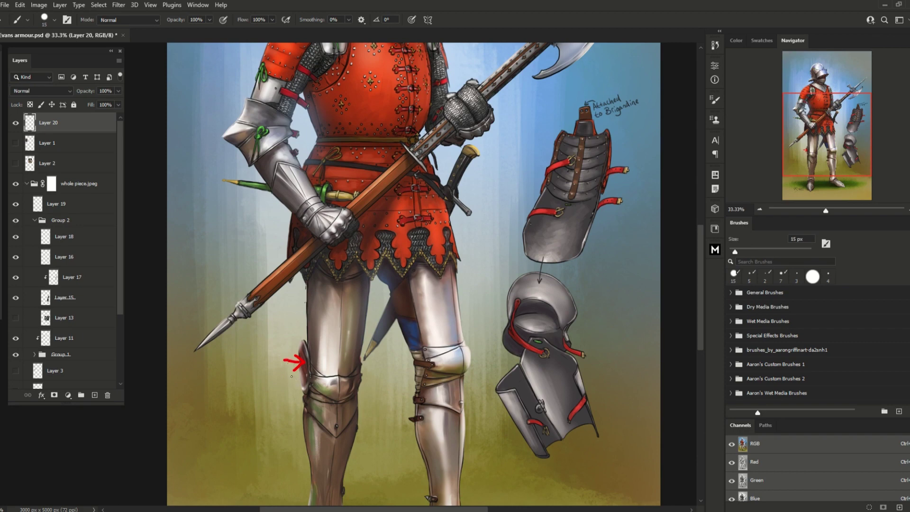
pyautogui.press('m')
pyautogui.moveTo(269, 323)
pyautogui.mouseDown()
pyautogui.moveTo(354, 382)
pyautogui.moveTo(343, 401)
pyautogui.mouseUp()
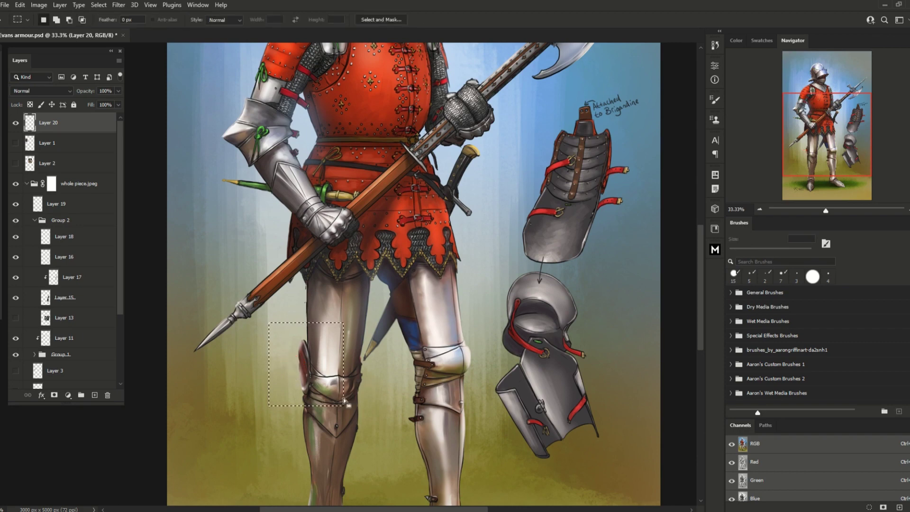
pyautogui.hotkey('ctrl', 'd')
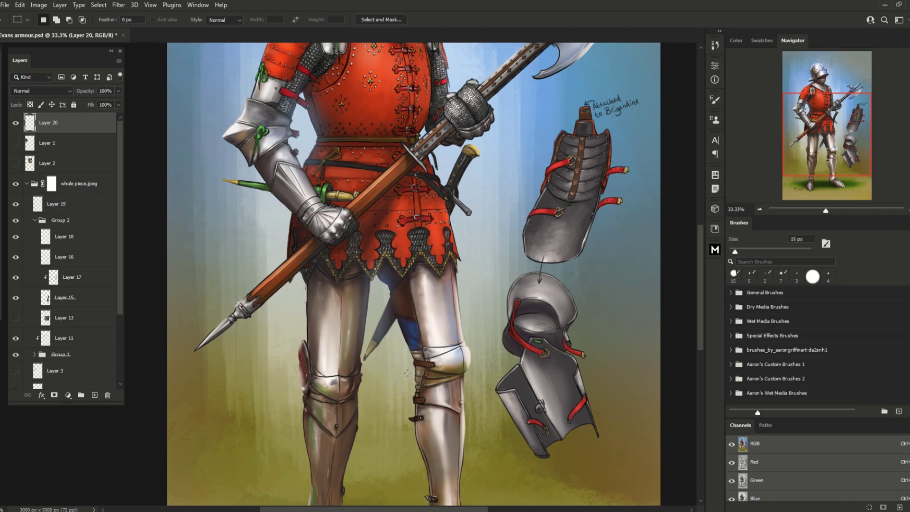
# Point a red arrow at the strap behind the side-turned knee, and delete it within a rectangular selection.
pyautogui.press('b')
pyautogui.moveTo(401, 361)
pyautogui.mouseDown()
pyautogui.moveTo(417, 360)
pyautogui.moveTo(412, 370)
pyautogui.mouseUp()
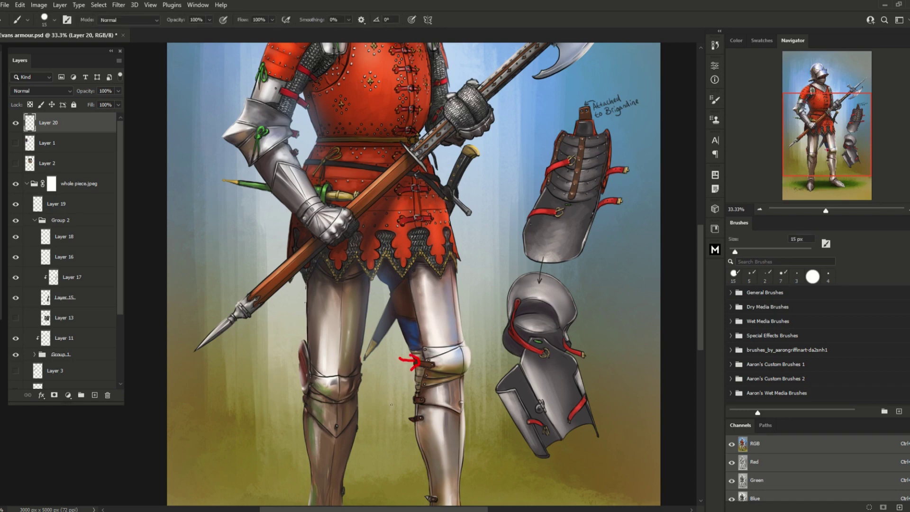
pyautogui.press('e')
pyautogui.moveTo(384, 335); pyautogui.dragTo(432, 398)
pyautogui.press('Delete')
pyautogui.scroll(2, 440, 385)
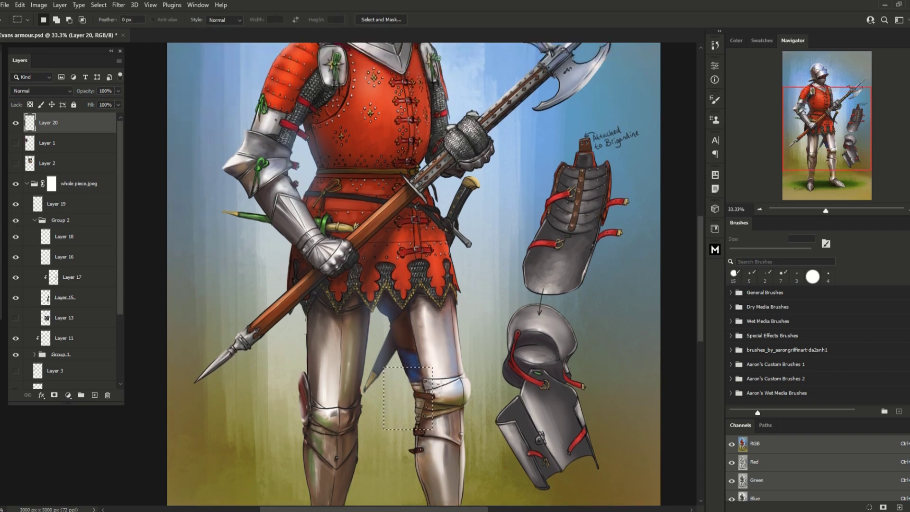
pyautogui.hotkey('ctrl', 'd')
pyautogui.scroll(-3, 439, 362)
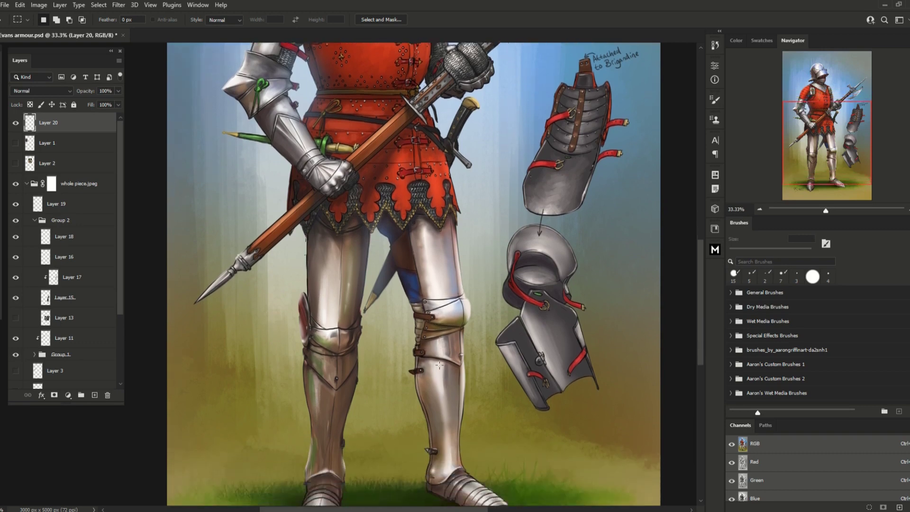
pyautogui.scroll(5, 440, 365)
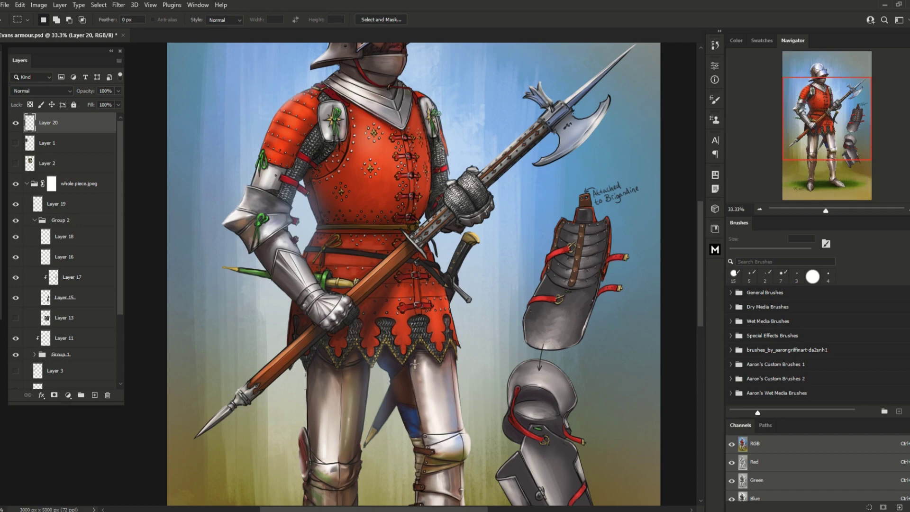
# Outline the armoured arm in red from the shoulder to the forearm, and point a red arrow at the waist.
pyautogui.press('b')
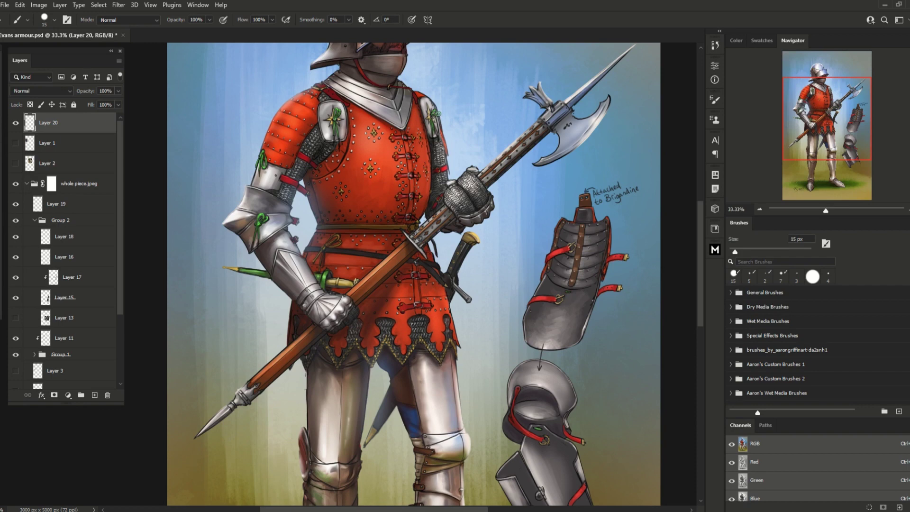
pyautogui.moveTo(309, 160)
pyautogui.mouseDown()
pyautogui.moveTo(286, 215)
pyautogui.moveTo(302, 257)
pyautogui.moveTo(280, 269)
pyautogui.moveTo(249, 255)
pyautogui.moveTo(240, 224)
pyautogui.moveTo(253, 169)
pyautogui.moveTo(293, 108)
pyautogui.mouseUp()
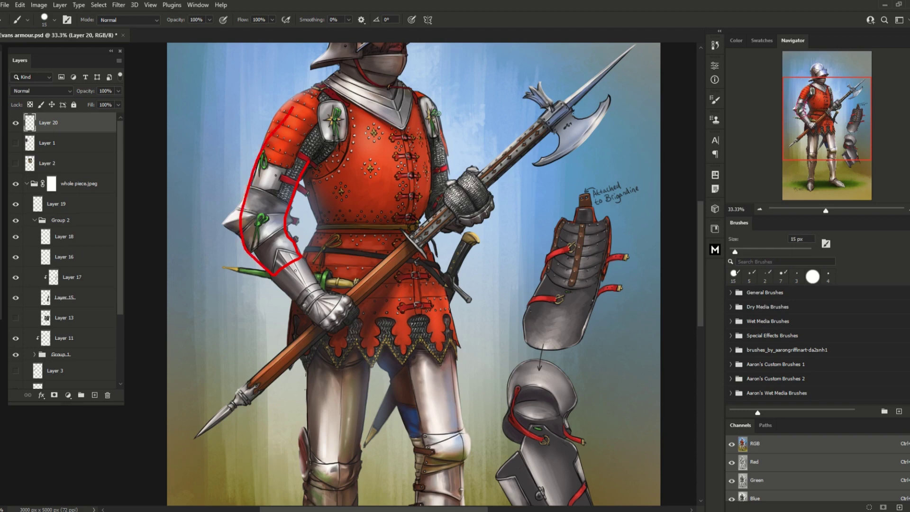
pyautogui.scroll(3, 415, 267)
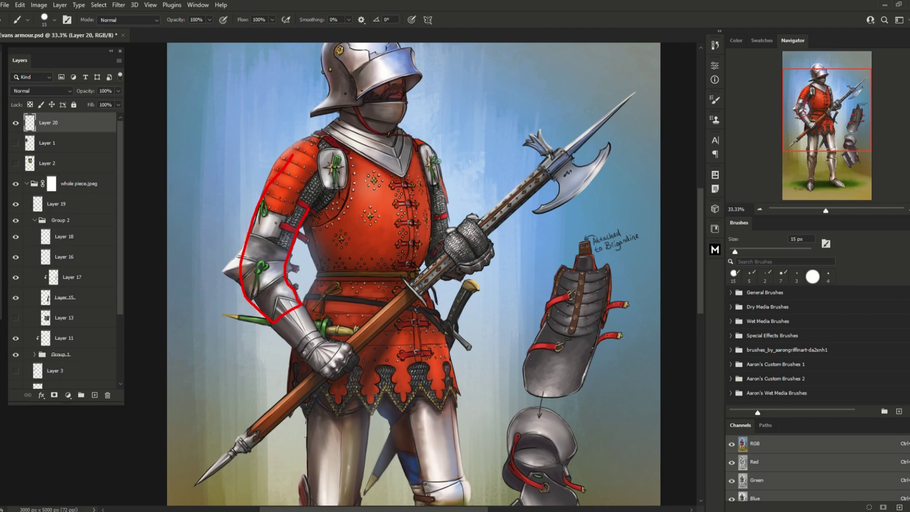
pyautogui.scroll(-3, 375, 395)
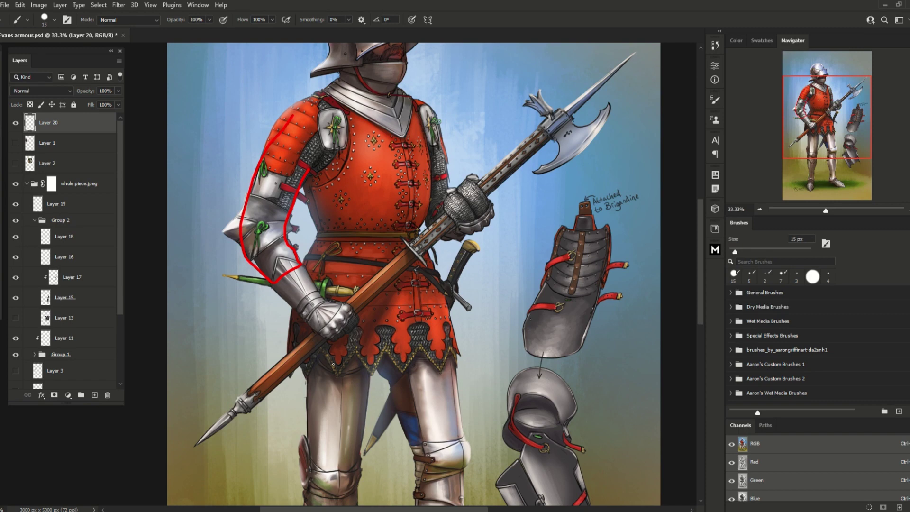
pyautogui.scroll(2, 333, 364)
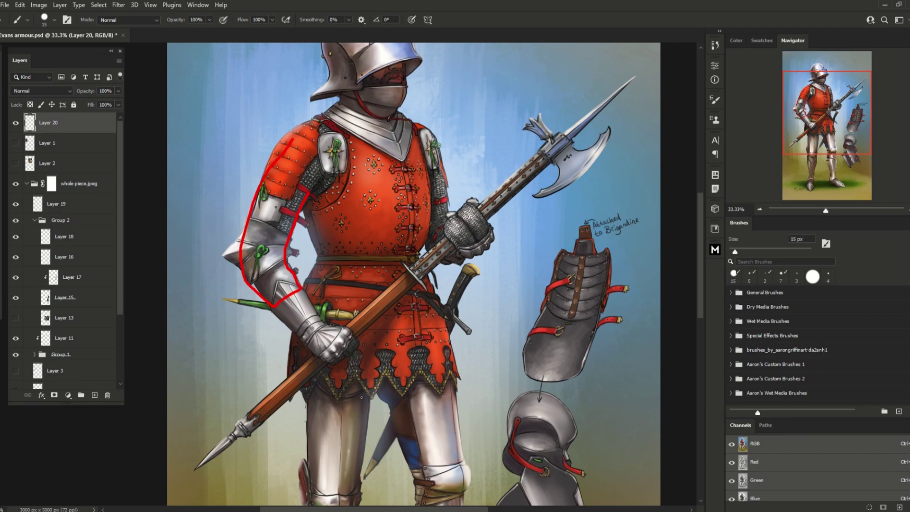
pyautogui.moveTo(307, 260); pyautogui.dragTo(314, 264)
pyautogui.scroll(-1, 230, 115)
# Delete the red arm outline and waist arrow within a rectangular selection around the arm and torso.
pyautogui.press('m')
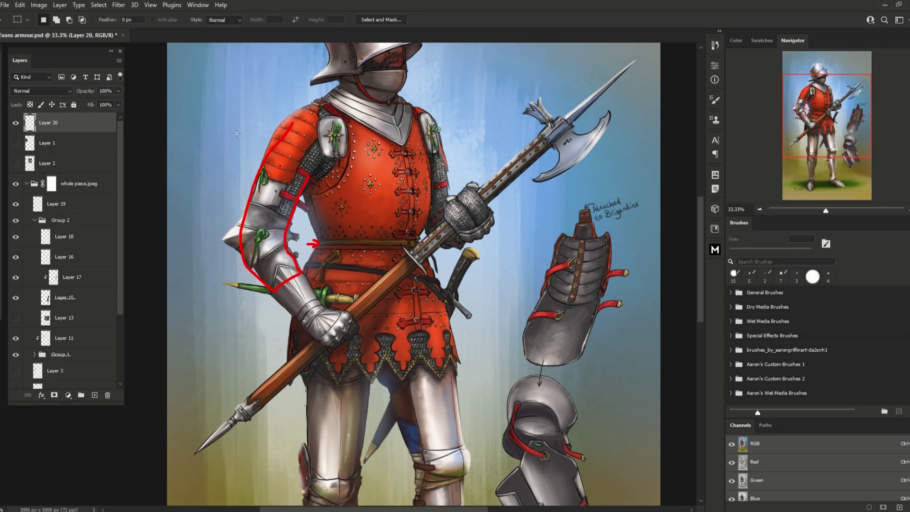
pyautogui.moveTo(218, 103)
pyautogui.mouseDown()
pyautogui.moveTo(434, 289)
pyautogui.moveTo(438, 322)
pyautogui.mouseUp()
pyautogui.press('Delete')
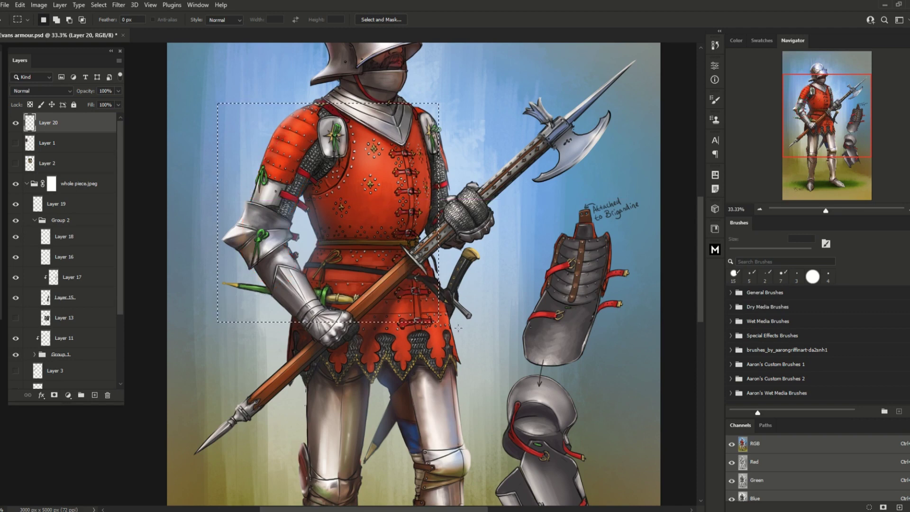
pyautogui.hotkey('ctrl', 'd')
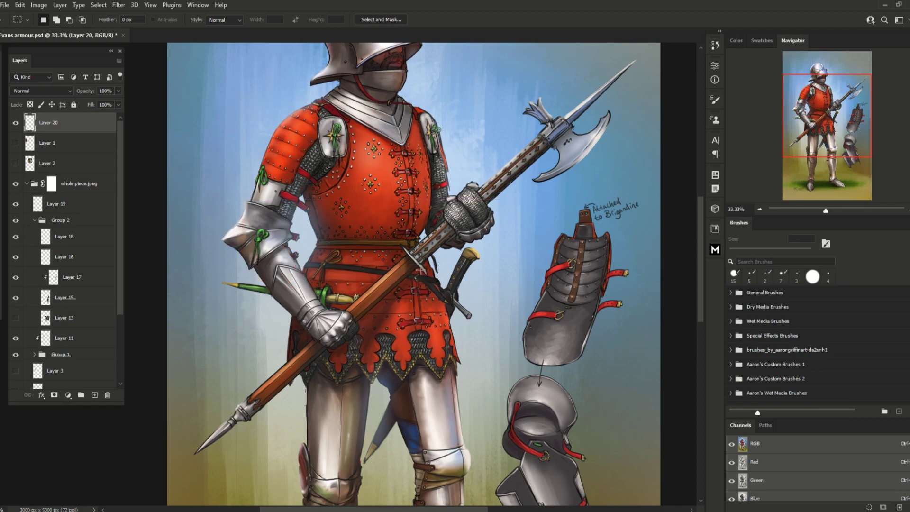
# Mark the skirt's scalloped lower edge in red, and delete the mark within a rectangular selection.
pyautogui.press('b')
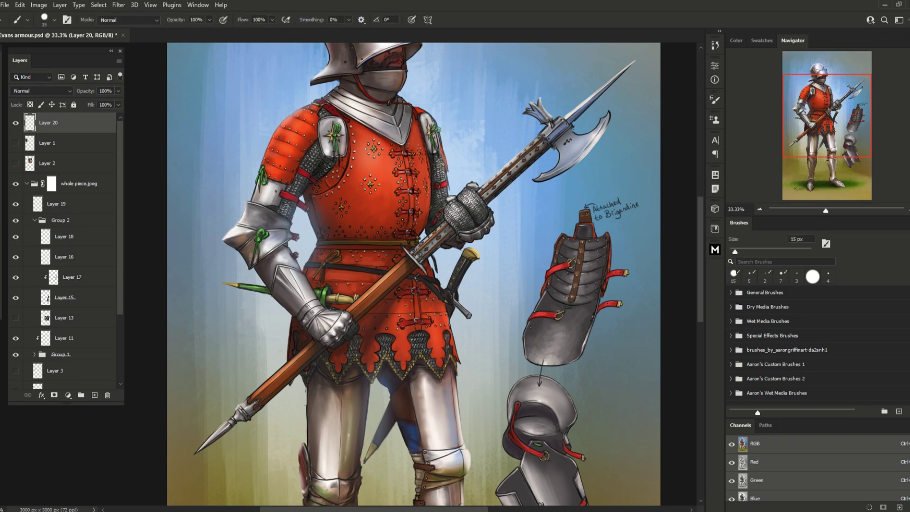
pyautogui.moveTo(358, 367)
pyautogui.mouseDown()
pyautogui.moveTo(384, 360)
pyautogui.moveTo(400, 379)
pyautogui.moveTo(419, 357)
pyautogui.moveTo(442, 384)
pyautogui.moveTo(452, 361)
pyautogui.mouseUp()
pyautogui.press('m')
pyautogui.moveTo(326, 333)
pyautogui.mouseDown()
pyautogui.moveTo(483, 372)
pyautogui.moveTo(477, 397)
pyautogui.mouseUp()
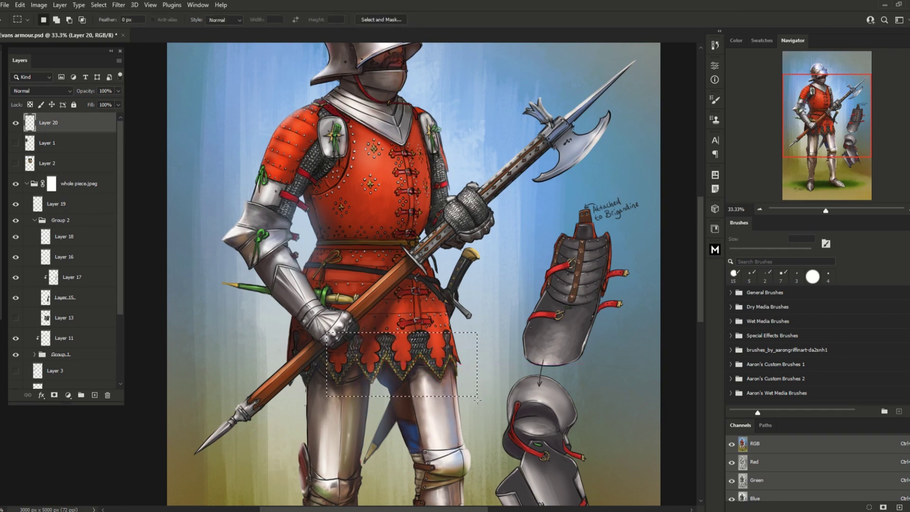
pyautogui.hotkey('ctrl', 'd')
# Trace the buckled front opening of the red torso armour with a red line, and delete the line.
pyautogui.press('b')
pyautogui.scroll(3, 416, 274)
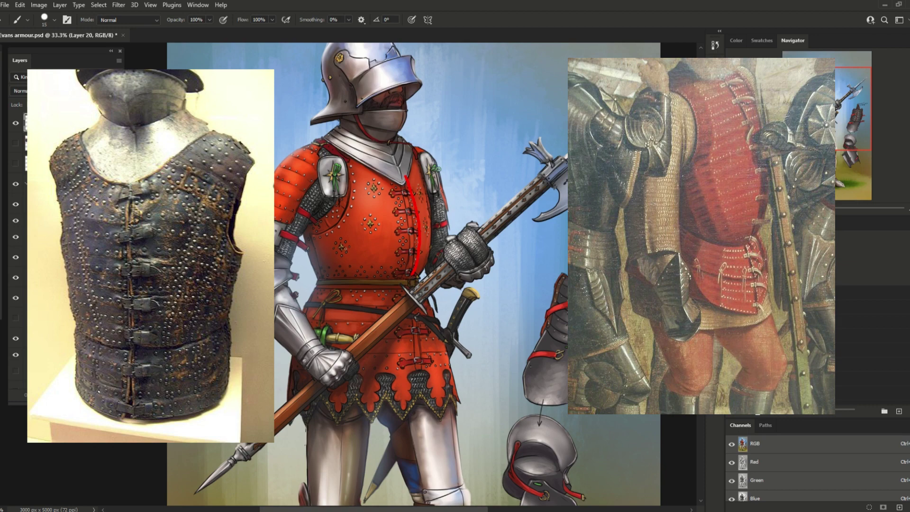
pyautogui.press('m')
pyautogui.moveTo(384, 157); pyautogui.dragTo(453, 304)
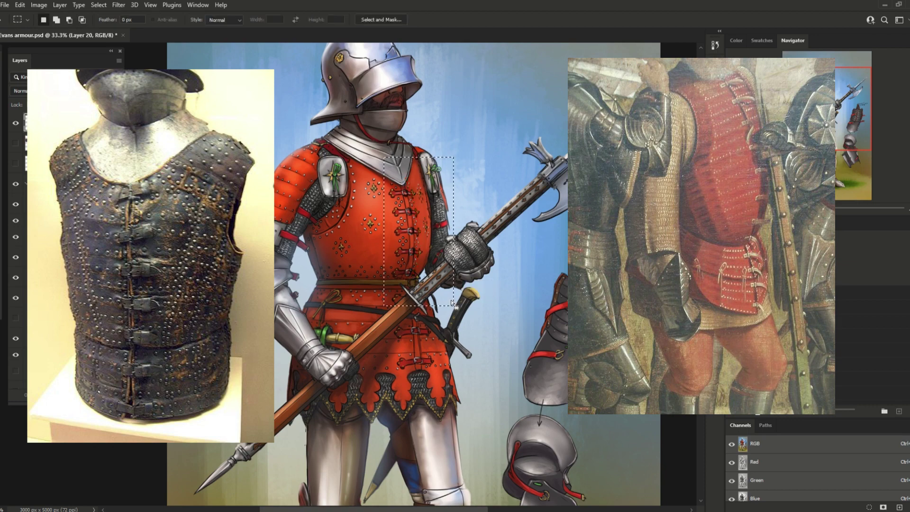
pyautogui.click(451, 300)
# Point red arrows at the detached thigh piece's top tab and both sides of the collar, and mark the uppermost chest buckle and the thigh piece's straps.
pyautogui.press('b')
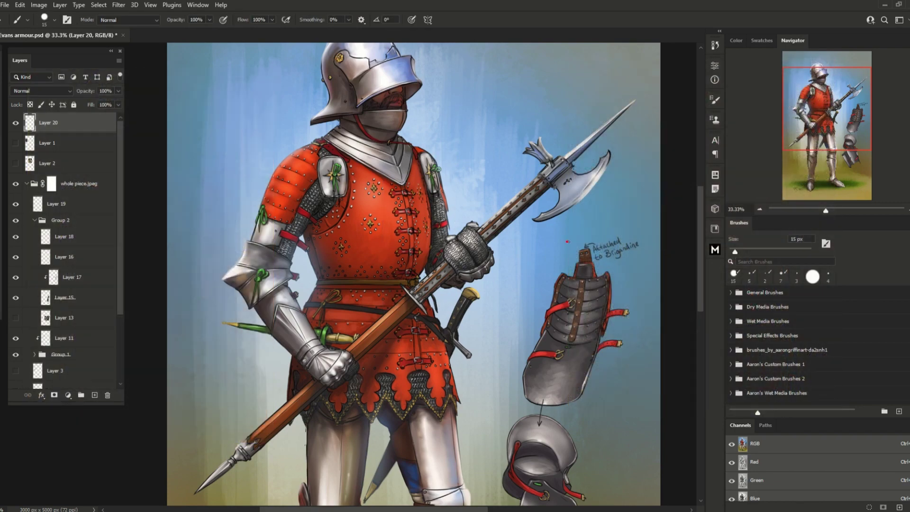
pyautogui.moveTo(567, 242); pyautogui.dragTo(580, 251)
pyautogui.moveTo(285, 123)
pyautogui.mouseDown()
pyautogui.moveTo(321, 142)
pyautogui.moveTo(308, 143)
pyautogui.mouseUp()
pyautogui.moveTo(411, 135)
pyautogui.mouseDown()
pyautogui.moveTo(412, 147)
pyautogui.moveTo(422, 140)
pyautogui.mouseUp()
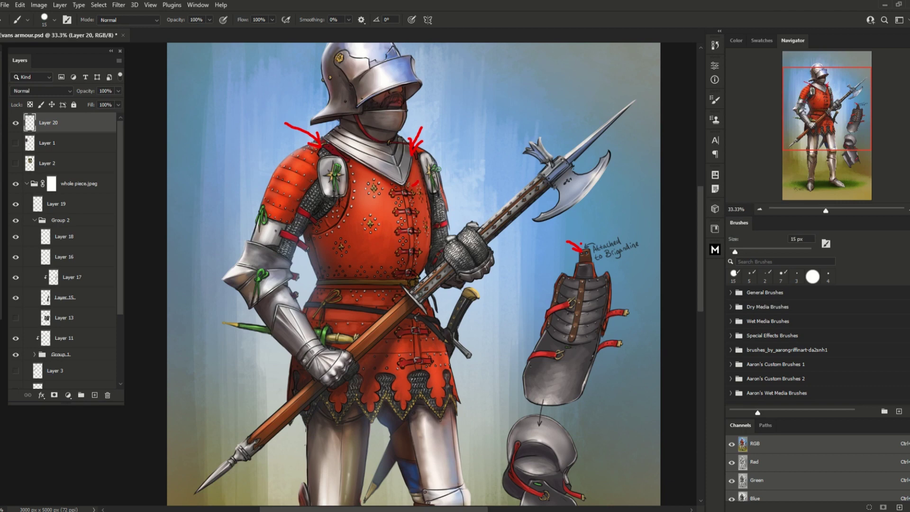
pyautogui.moveTo(409, 186); pyautogui.dragTo(417, 192)
pyautogui.moveTo(634, 300)
pyautogui.mouseDown()
pyautogui.moveTo(621, 337)
pyautogui.moveTo(629, 342)
pyautogui.mouseUp()
# Delete all red marks on the torso and the detached leg armour within one large rectangular selection.
pyautogui.press('m')
pyautogui.moveTo(221, 79)
pyautogui.mouseDown()
pyautogui.moveTo(436, 306)
pyautogui.moveTo(638, 479)
pyautogui.mouseUp()
pyautogui.press('Delete')
pyautogui.hotkey('ctrl', 'd')
# Outline the lower torso in red, circle the waist, and draw arrows pointing inward from both sides of it.
pyautogui.press('b')
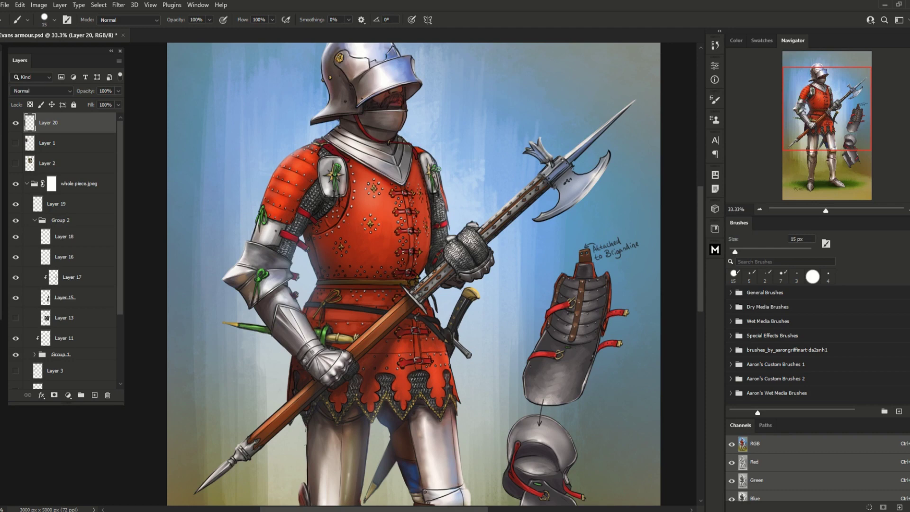
pyautogui.moveTo(309, 278)
pyautogui.mouseDown()
pyautogui.moveTo(418, 280)
pyautogui.moveTo(438, 238)
pyautogui.moveTo(427, 187)
pyautogui.mouseUp()
pyautogui.moveTo(300, 248); pyautogui.dragTo(311, 278)
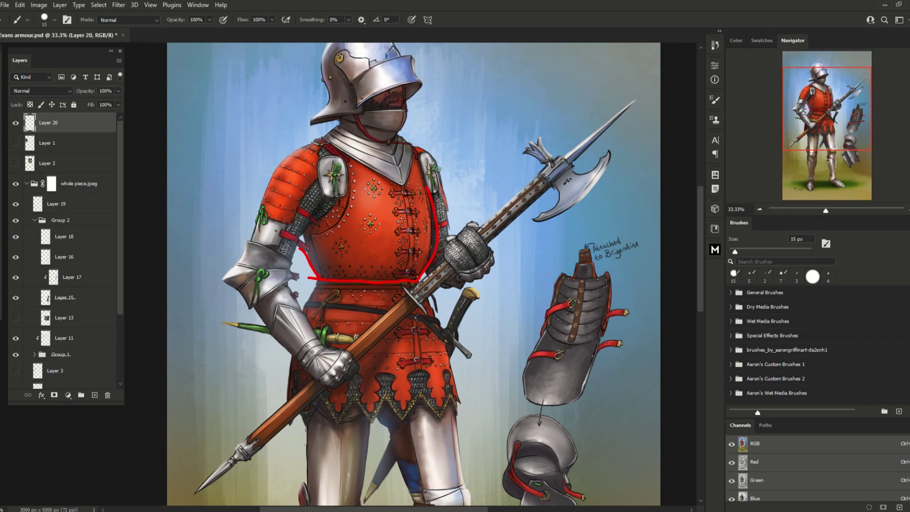
pyautogui.moveTo(318, 280); pyautogui.dragTo(306, 306)
pyautogui.moveTo(419, 283)
pyautogui.mouseDown()
pyautogui.moveTo(436, 312)
pyautogui.moveTo(456, 280)
pyautogui.moveTo(485, 277)
pyautogui.mouseUp()
pyautogui.moveTo(280, 279)
pyautogui.mouseDown()
pyautogui.moveTo(309, 279)
pyautogui.moveTo(299, 287)
pyautogui.mouseUp()
pyautogui.moveTo(401, 267)
pyautogui.mouseDown()
pyautogui.moveTo(303, 276)
pyautogui.moveTo(430, 276)
pyautogui.mouseUp()
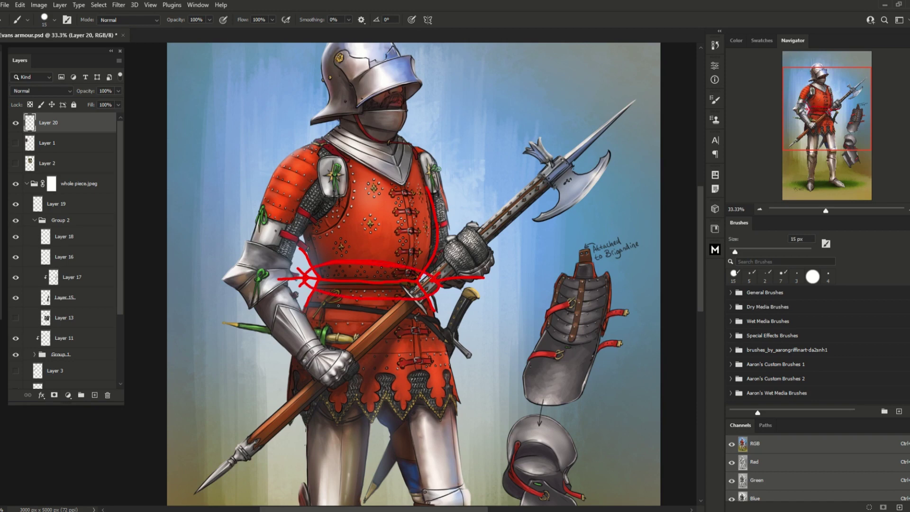
# Point red arrows at both shoulders beside the collar, and delete all red marks on the torso within a rectangular selection.
pyautogui.moveTo(290, 127); pyautogui.dragTo(336, 152)
pyautogui.moveTo(418, 128); pyautogui.dragTo(404, 144)
pyautogui.moveTo(428, 134); pyautogui.dragTo(404, 145)
pyautogui.press('m')
pyautogui.moveTo(237, 90)
pyautogui.mouseDown()
pyautogui.moveTo(503, 313)
pyautogui.moveTo(504, 346)
pyautogui.mouseUp()
pyautogui.press('Delete')
pyautogui.hotkey('ctrl', 'd')
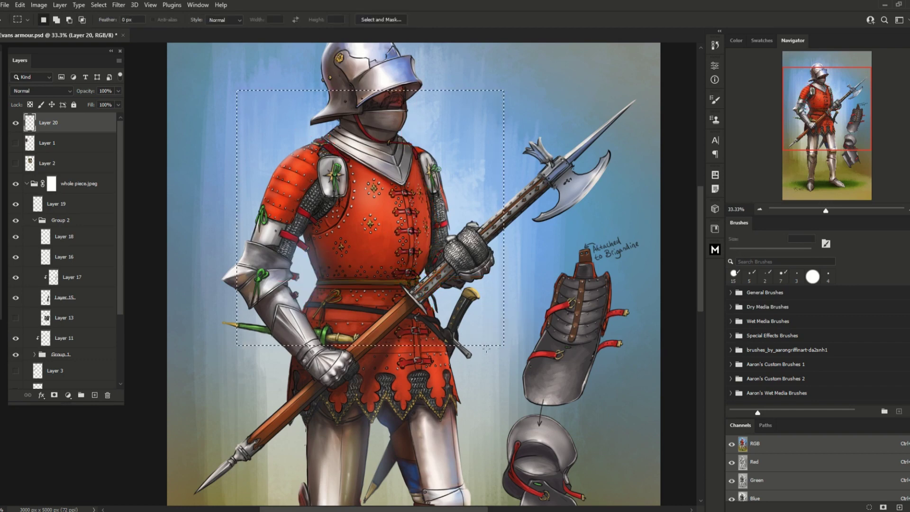
# Outline the red skirt from waist to hem, and draw four horizontal red lines across it.
pyautogui.scroll(-1, 427, 360)
pyautogui.scroll(2, 384, 374)
pyautogui.scroll(-2, 384, 374)
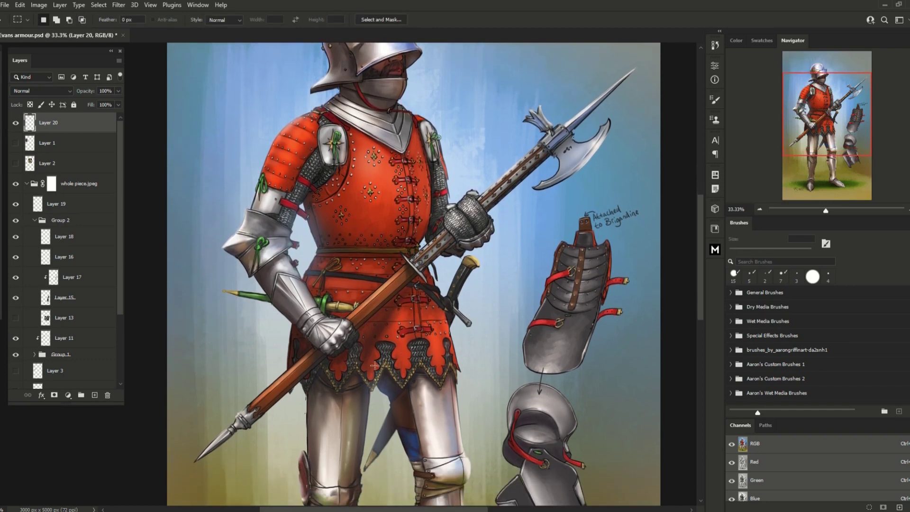
pyautogui.press('b')
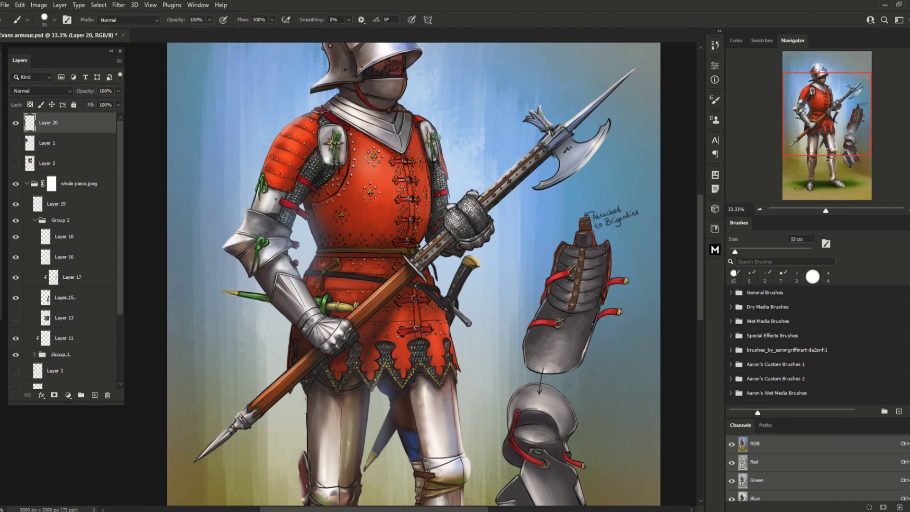
pyautogui.moveTo(315, 254)
pyautogui.mouseDown()
pyautogui.moveTo(416, 252)
pyautogui.moveTo(431, 264)
pyautogui.moveTo(456, 353)
pyautogui.moveTo(448, 368)
pyautogui.moveTo(393, 383)
pyautogui.moveTo(295, 381)
pyautogui.moveTo(292, 308)
pyautogui.moveTo(306, 252)
pyautogui.mouseUp()
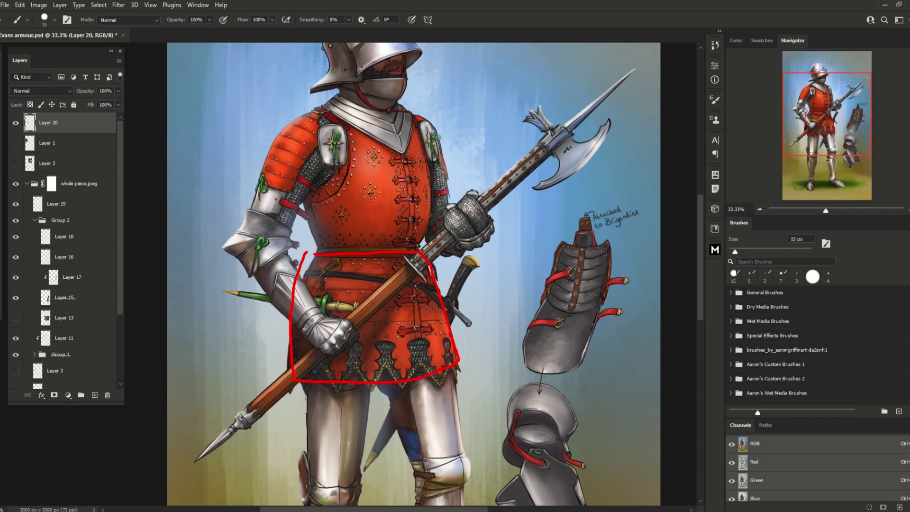
pyautogui.moveTo(310, 274); pyautogui.dragTo(408, 273)
pyautogui.moveTo(290, 290); pyautogui.dragTo(410, 292)
pyautogui.moveTo(291, 309); pyautogui.dragTo(409, 308)
pyautogui.moveTo(300, 326); pyautogui.dragTo(403, 328)
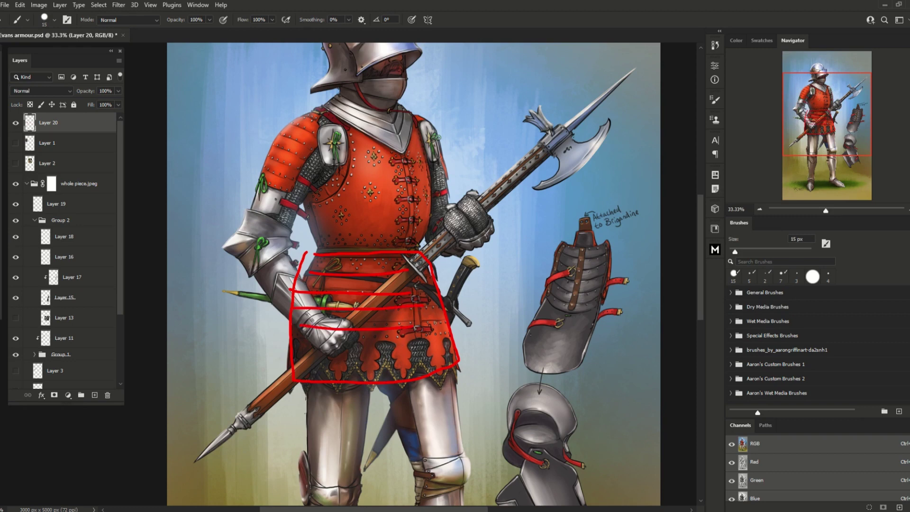
# Delete the red skirt outline and its horizontal lines within a rectangular selection.
pyautogui.press('m')
pyautogui.moveTo(268, 226)
pyautogui.mouseDown()
pyautogui.moveTo(389, 304)
pyautogui.moveTo(474, 374)
pyautogui.moveTo(480, 398)
pyautogui.mouseUp()
pyautogui.press('Delete')
pyautogui.hotkey('ctrl', 'd')
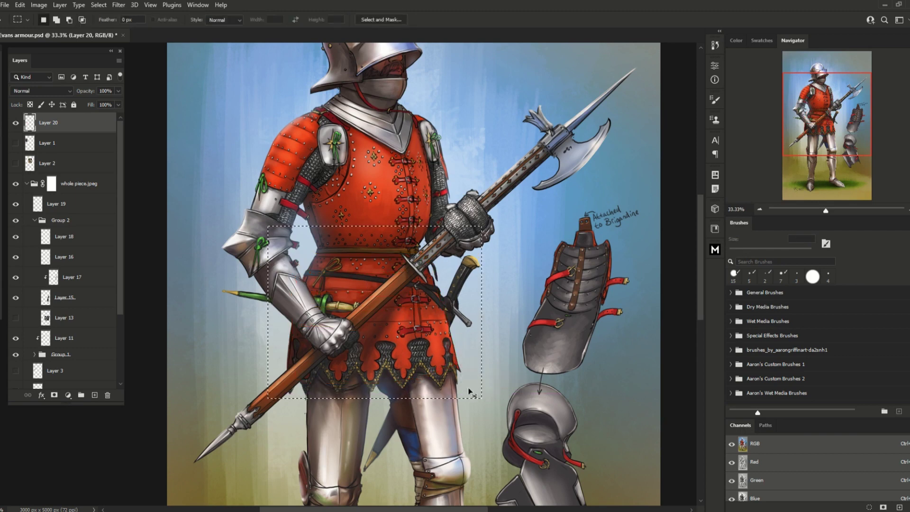
# Mark the scalloped tabs at the front of the skirt in red, and delete the mark.
pyautogui.press('b')
pyautogui.moveTo(412, 345)
pyautogui.mouseDown()
pyautogui.moveTo(405, 378)
pyautogui.moveTo(379, 341)
pyautogui.moveTo(460, 377)
pyautogui.moveTo(437, 394)
pyautogui.mouseUp()
pyautogui.press('m')
pyautogui.press('Delete')
pyautogui.hotkey('ctrl', 'd')
pyautogui.scroll(2, 433, 385)
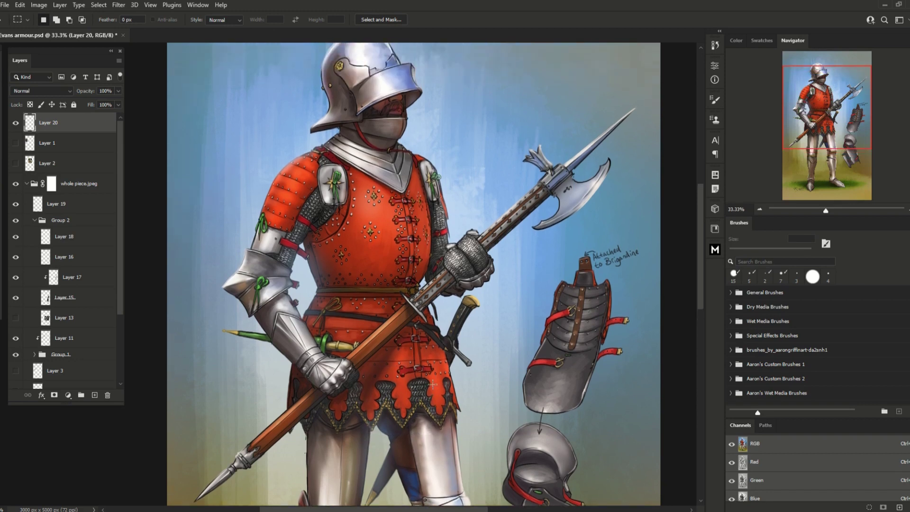
# Mark the red straps on the upper arm's mail in red, and delete the marks within a rectangular selection.
pyautogui.scroll(3, 433, 385)
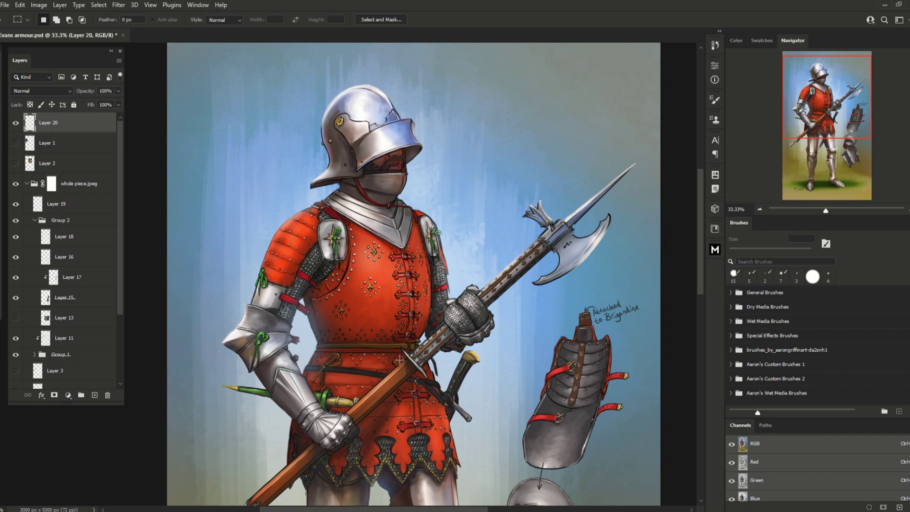
pyautogui.press('b')
pyautogui.moveTo(324, 280)
pyautogui.mouseDown()
pyautogui.moveTo(309, 283)
pyautogui.moveTo(315, 291)
pyautogui.moveTo(317, 274)
pyautogui.mouseUp()
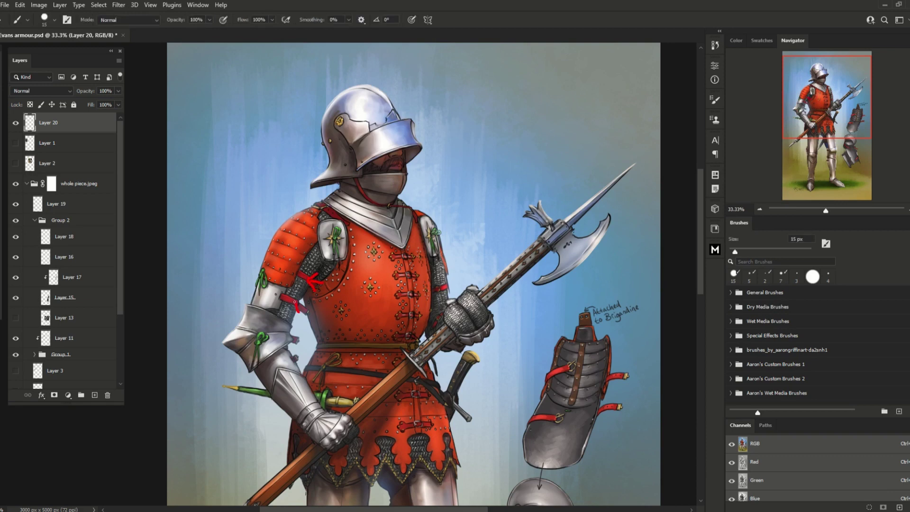
pyautogui.moveTo(294, 303); pyautogui.dragTo(304, 300)
pyautogui.press('m')
pyautogui.moveTo(280, 258); pyautogui.dragTo(340, 315)
pyautogui.press('Delete')
# Draw a large red loop around the separate elbow and forearm pieces in the detail drawing beside the knight.
pyautogui.scroll(-5, 343, 320)
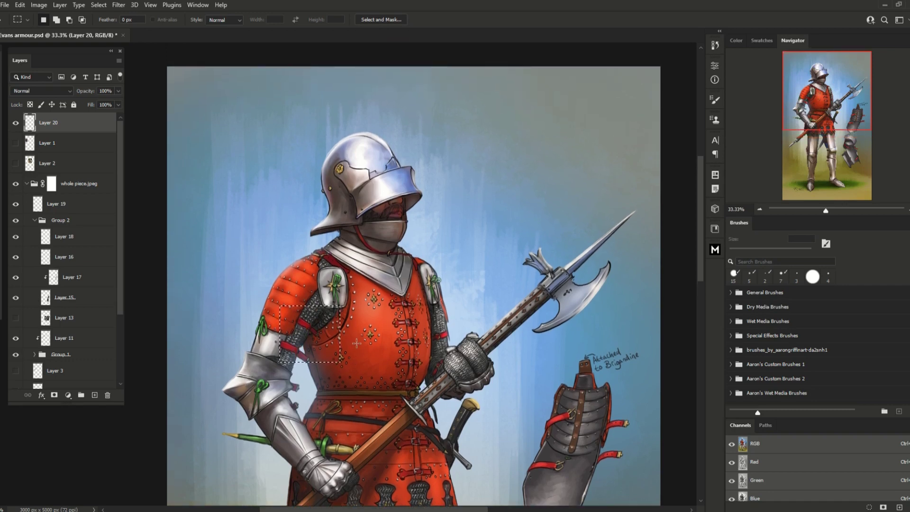
pyautogui.scroll(-2, 571, 428)
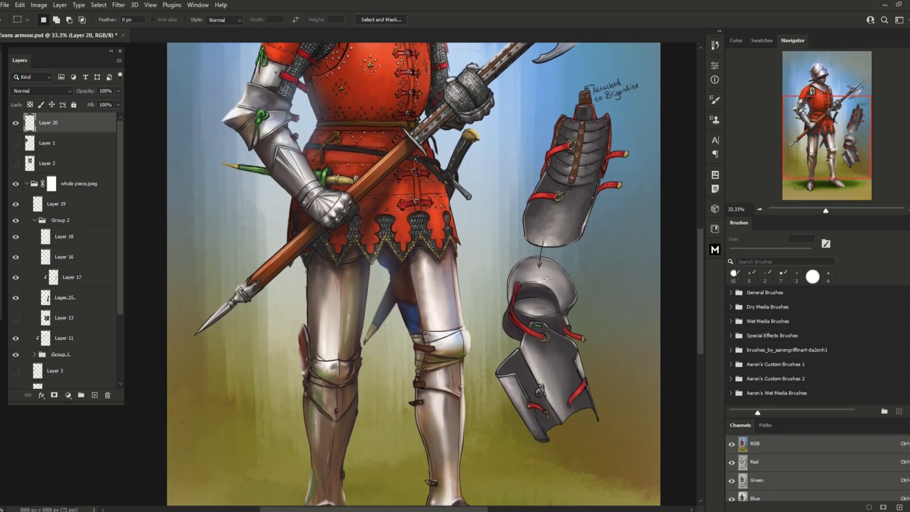
pyautogui.press('b')
pyautogui.moveTo(524, 242)
pyautogui.mouseDown()
pyautogui.moveTo(458, 289)
pyautogui.moveTo(638, 324)
pyautogui.moveTo(525, 259)
pyautogui.mouseUp()
pyautogui.scroll(-2, 525, 258)
# Point a red arrow at the small laced plate in front of the armpit, and delete the arrow within a rectangular selection.
pyautogui.scroll(8, 494, 376)
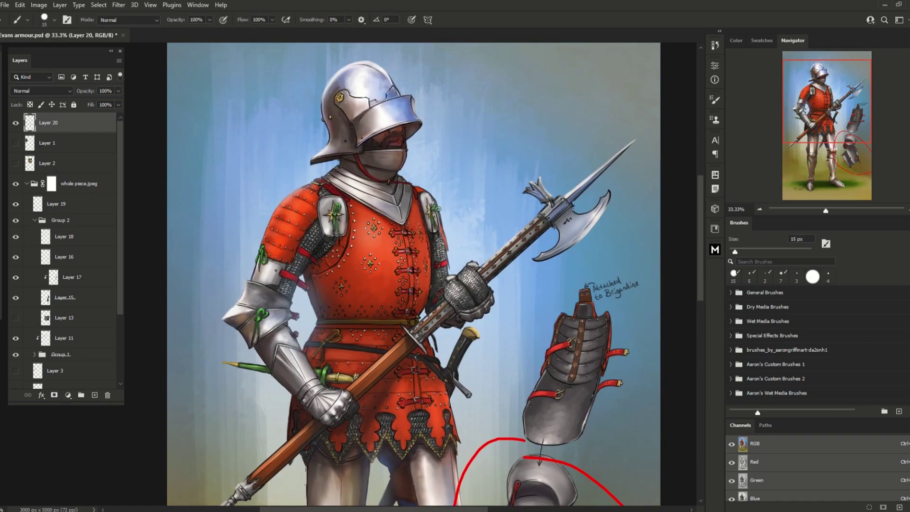
pyautogui.moveTo(362, 232)
pyautogui.mouseDown()
pyautogui.moveTo(350, 221)
pyautogui.moveTo(346, 235)
pyautogui.mouseUp()
pyautogui.press('m')
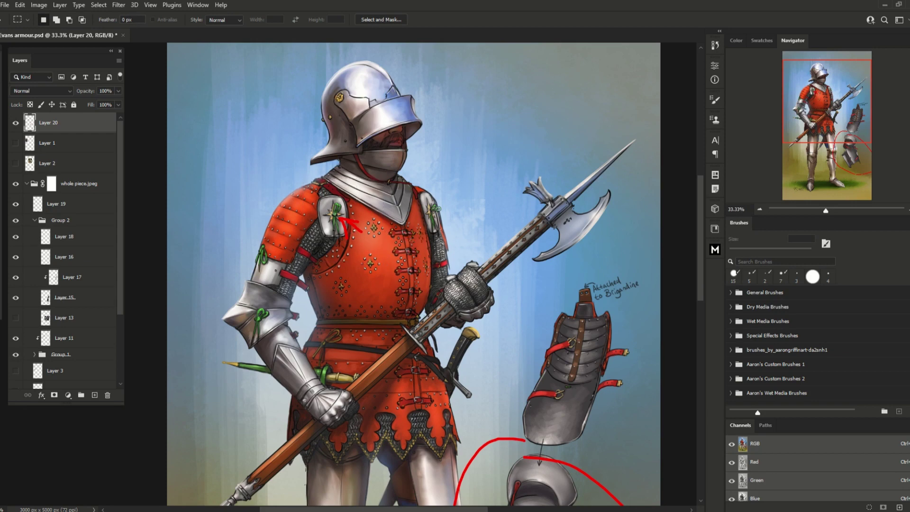
pyautogui.moveTo(311, 188); pyautogui.dragTo(500, 301)
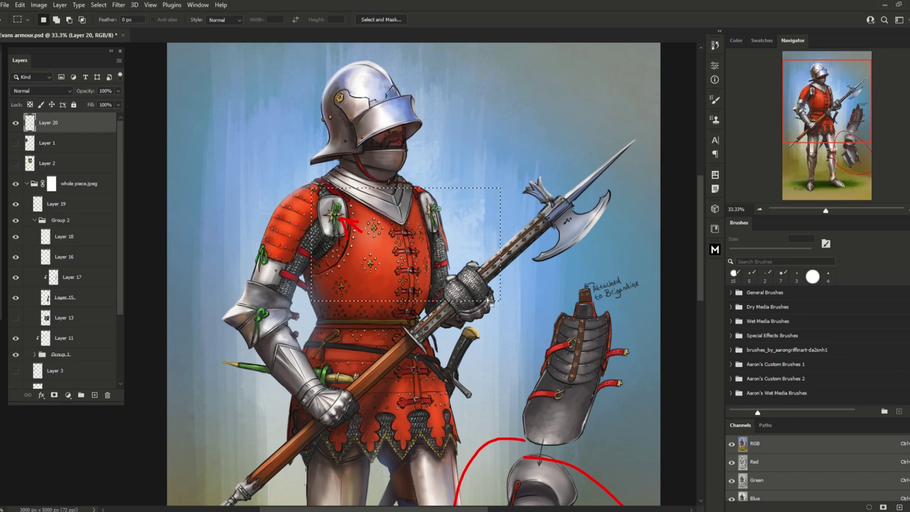
pyautogui.click(439, 281)
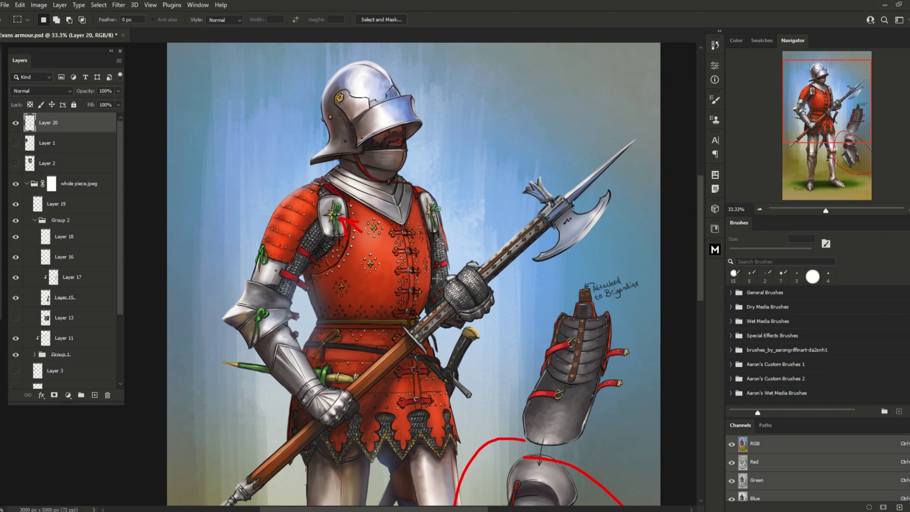
pyautogui.moveTo(304, 180); pyautogui.dragTo(429, 275)
pyautogui.click(443, 282)
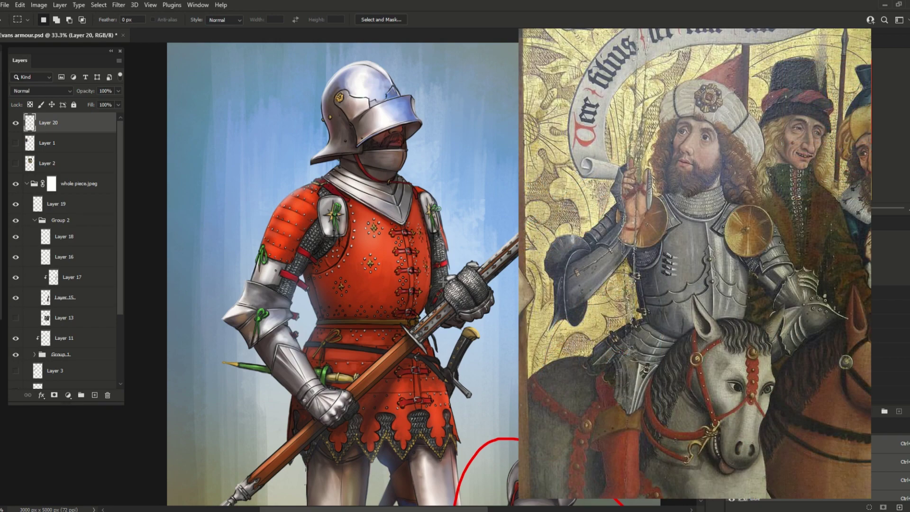
# Point another red arrow at the laced armpit plate, then clear every red mark from the layer and deselect.
pyautogui.press('b')
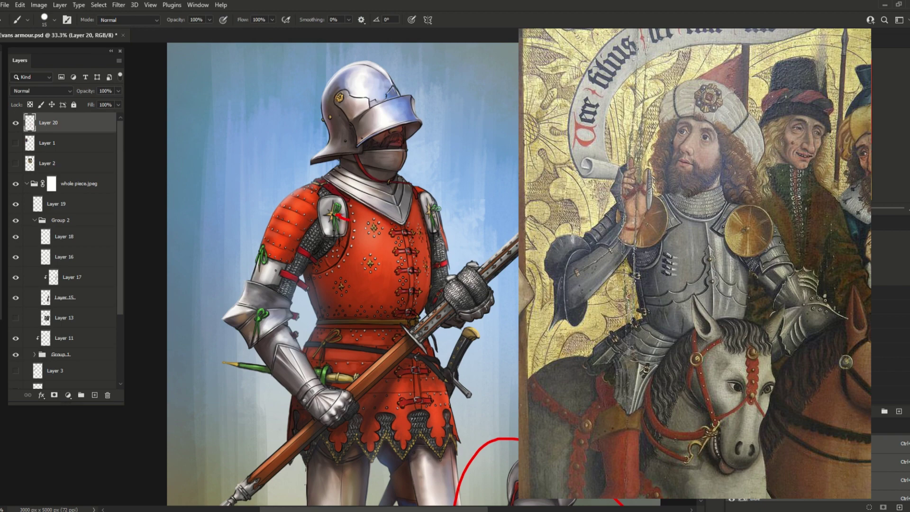
pyautogui.moveTo(340, 216); pyautogui.dragTo(338, 228)
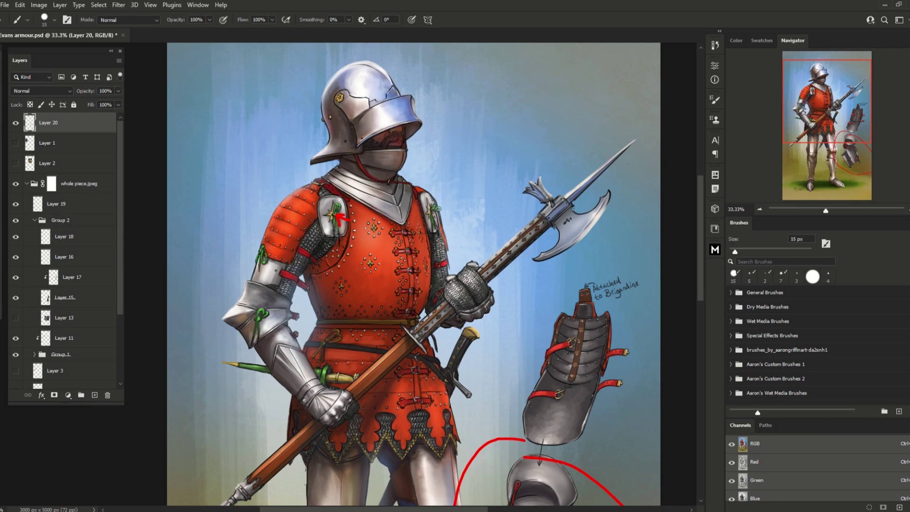
pyautogui.scroll(-3, 327, 277)
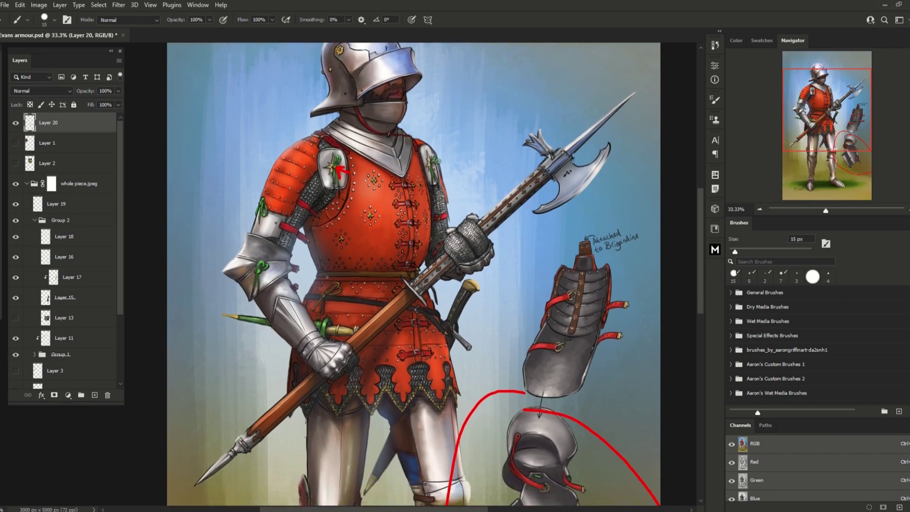
pyautogui.click(760, 208)
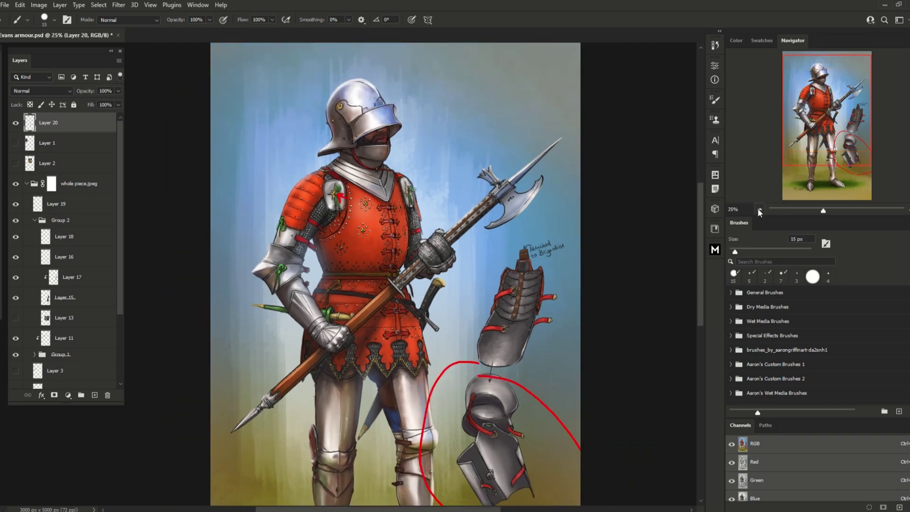
pyautogui.scroll(-2, 410, 345)
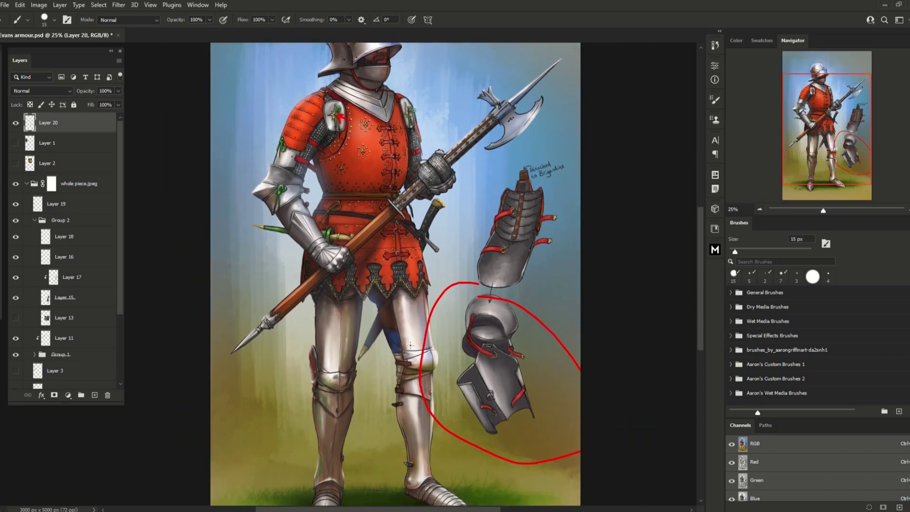
pyautogui.press('m')
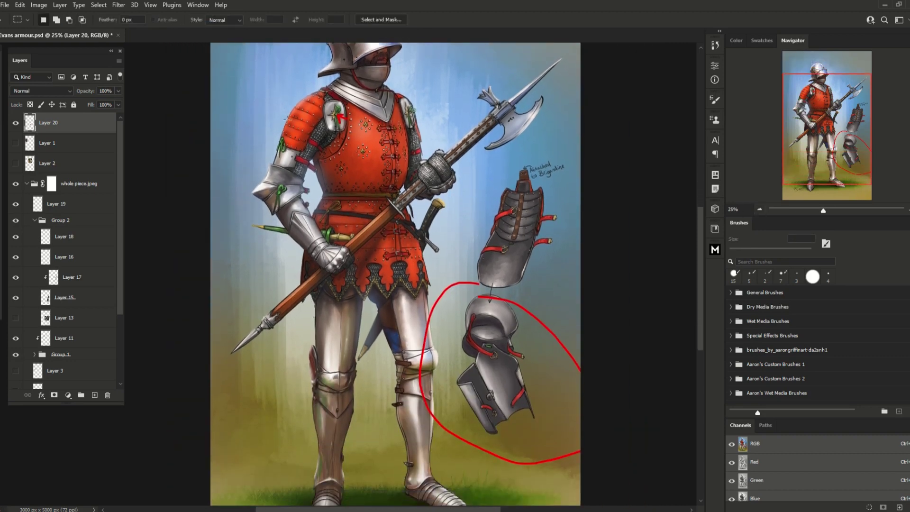
pyautogui.hotkey('ctrl', 'a')
pyautogui.press('Delete')
pyautogui.hotkey('ctrl', 'd')
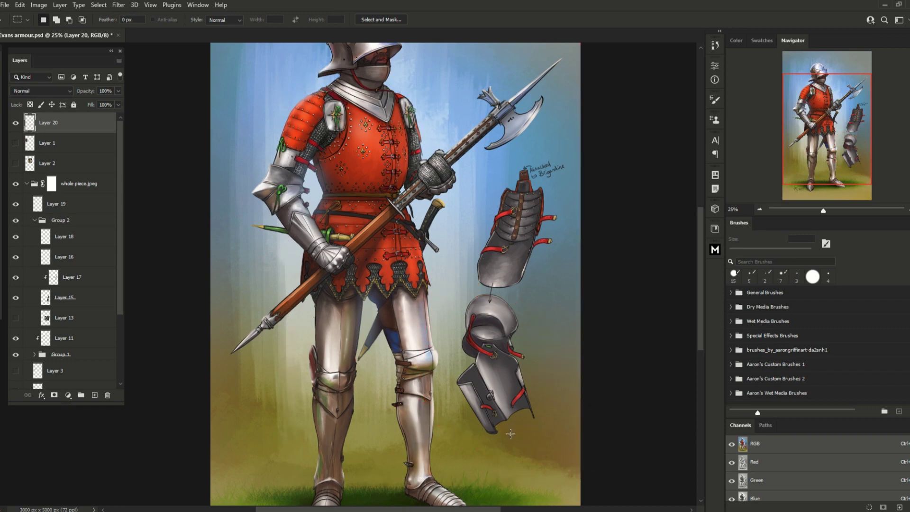
# Circle the elbow guard in red in the detail drawing and on the knight's arm, and mark the laces on both.
pyautogui.press('b')
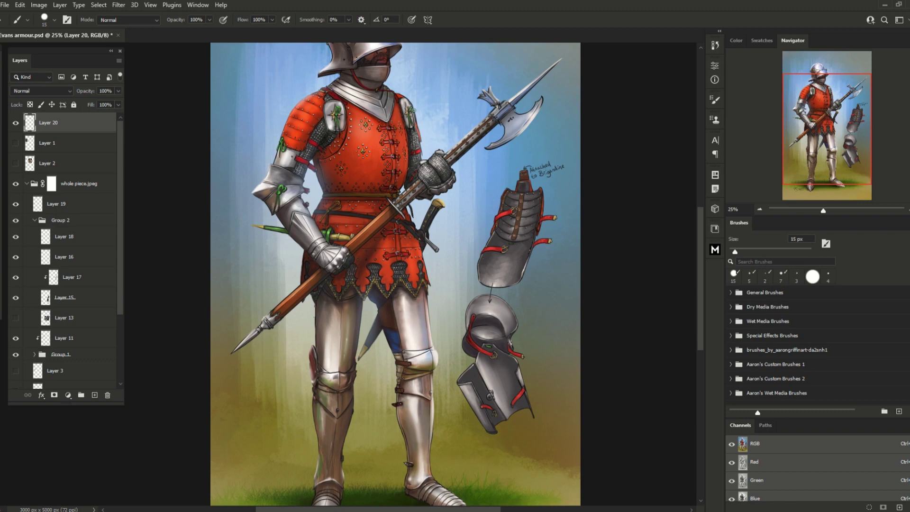
pyautogui.moveTo(497, 293)
pyautogui.mouseDown()
pyautogui.moveTo(476, 291)
pyautogui.moveTo(457, 316)
pyautogui.moveTo(455, 343)
pyautogui.moveTo(482, 368)
pyautogui.moveTo(522, 355)
pyautogui.moveTo(491, 292)
pyautogui.mouseUp()
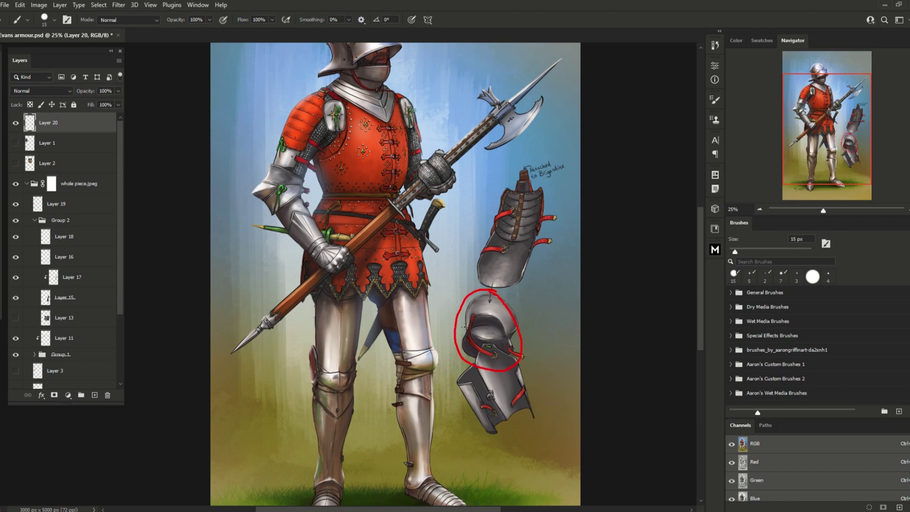
pyautogui.moveTo(265, 157)
pyautogui.mouseDown()
pyautogui.moveTo(247, 196)
pyautogui.moveTo(253, 221)
pyautogui.moveTo(324, 207)
pyautogui.moveTo(310, 170)
pyautogui.moveTo(285, 156)
pyautogui.mouseUp()
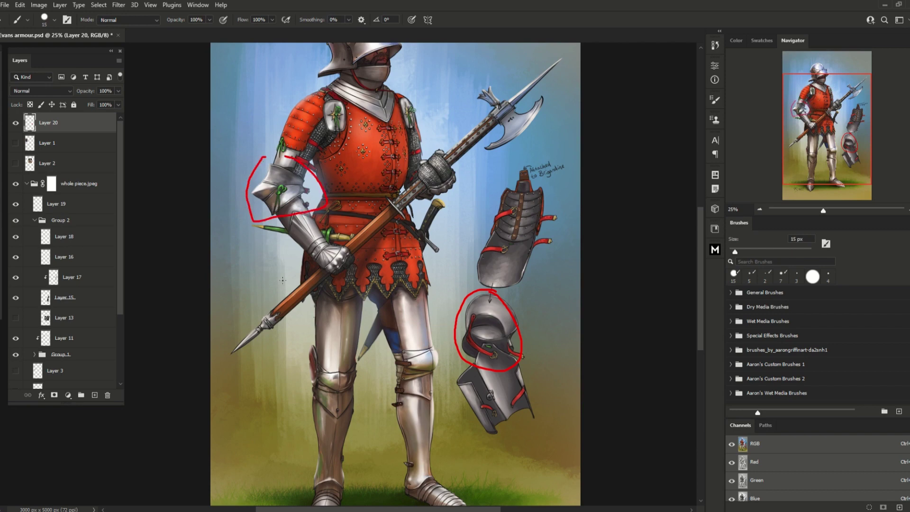
pyautogui.moveTo(282, 185)
pyautogui.mouseDown()
pyautogui.moveTo(272, 193)
pyautogui.moveTo(280, 201)
pyautogui.moveTo(280, 189)
pyautogui.mouseUp()
pyautogui.moveTo(491, 340); pyautogui.dragTo(489, 342)
# Delete the red elbow circles and lace marks within one rectangular selection, and deselect.
pyautogui.press('m')
pyautogui.moveTo(223, 130)
pyautogui.mouseDown()
pyautogui.moveTo(444, 353)
pyautogui.moveTo(553, 412)
pyautogui.mouseUp()
pyautogui.press('Delete')
pyautogui.hotkey('ctrl', 'd')
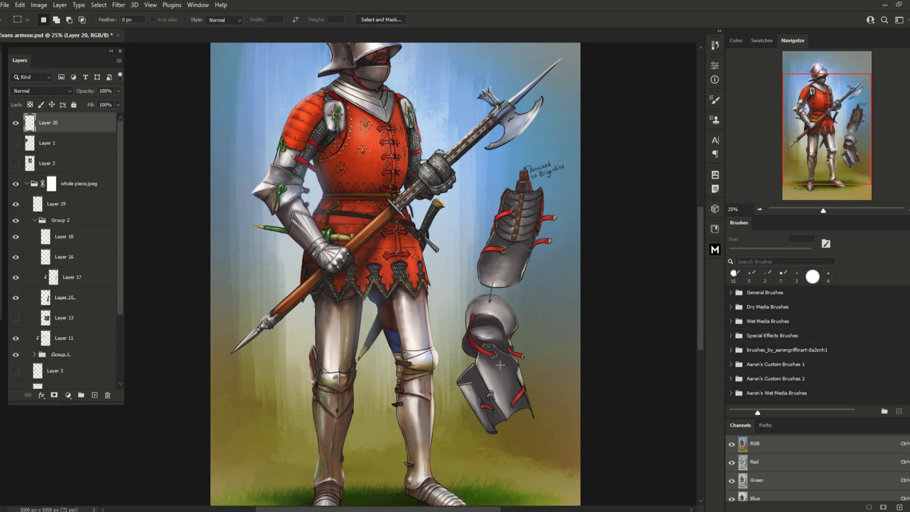
# Circle the detail drawing's elbow and forearm pieces together in red, and undo the circle.
pyautogui.press('b')
pyautogui.moveTo(466, 298)
pyautogui.mouseDown()
pyautogui.moveTo(451, 385)
pyautogui.moveTo(522, 439)
pyautogui.moveTo(549, 373)
pyautogui.moveTo(506, 302)
pyautogui.moveTo(460, 281)
pyautogui.mouseUp()
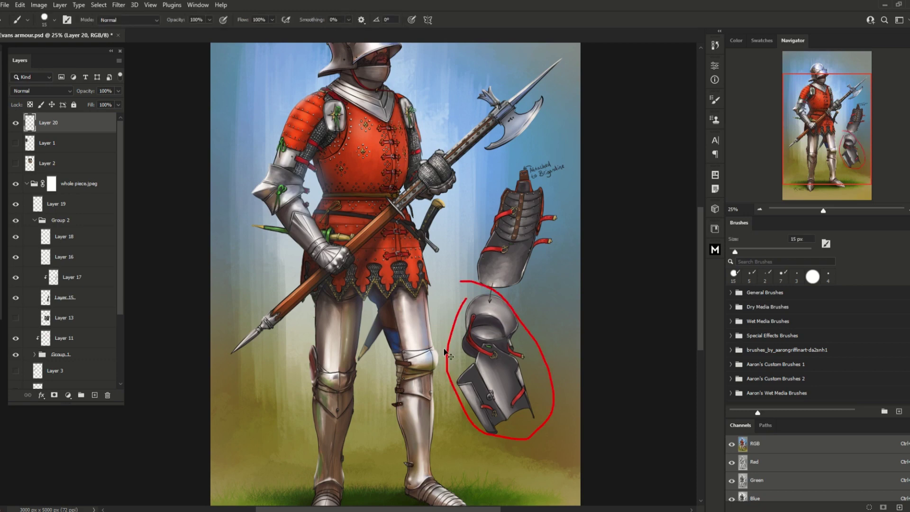
pyautogui.hotkey('ctrl', 'z')
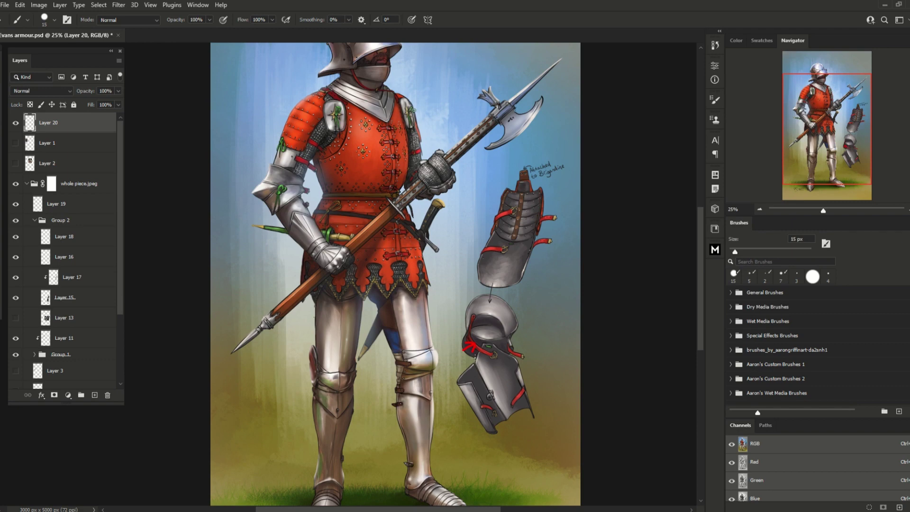
# Mark the elbow straps and outline the forearm plate in red on the detail drawing, and delete all these marks.
pyautogui.moveTo(481, 338)
pyautogui.mouseDown()
pyautogui.moveTo(452, 392)
pyautogui.moveTo(487, 447)
pyautogui.moveTo(551, 424)
pyautogui.moveTo(530, 371)
pyautogui.moveTo(502, 342)
pyautogui.mouseUp()
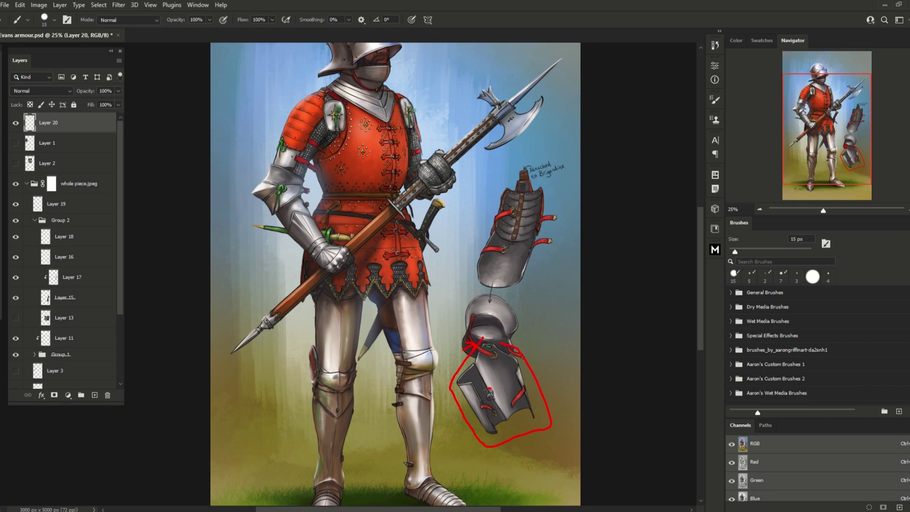
pyautogui.hotkey('ctrl', 's')
pyautogui.moveTo(505, 403); pyautogui.dragTo(514, 404)
pyautogui.press('m')
pyautogui.moveTo(215, 121); pyautogui.dragTo(599, 470)
pyautogui.press('Delete')
pyautogui.hotkey('ctrl', 'd')
# Mark the chin guard below the helmet in red, and remove the mark.
pyautogui.press('b')
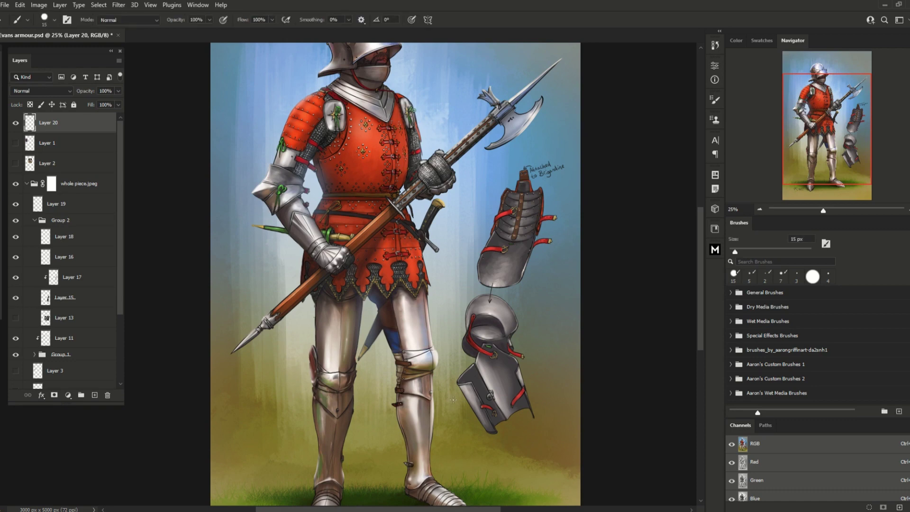
pyautogui.scroll(5, 452, 399)
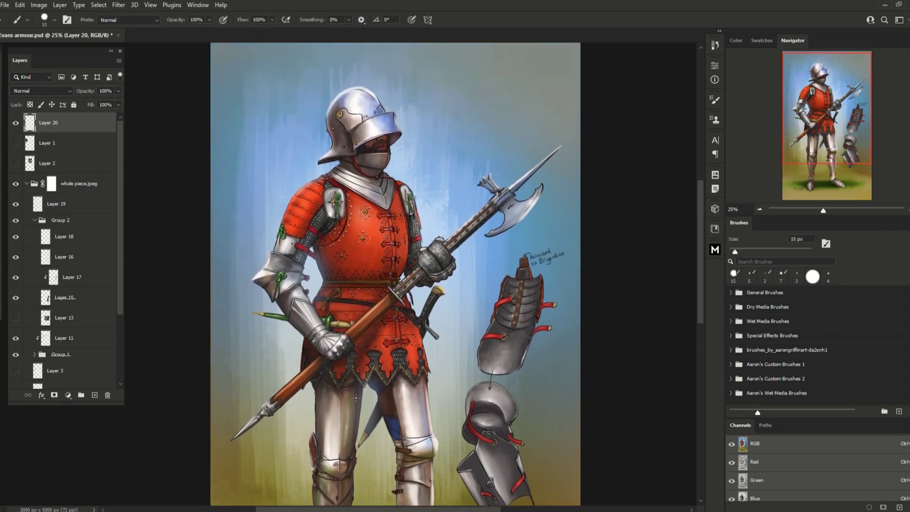
pyautogui.scroll(2, 395, 284)
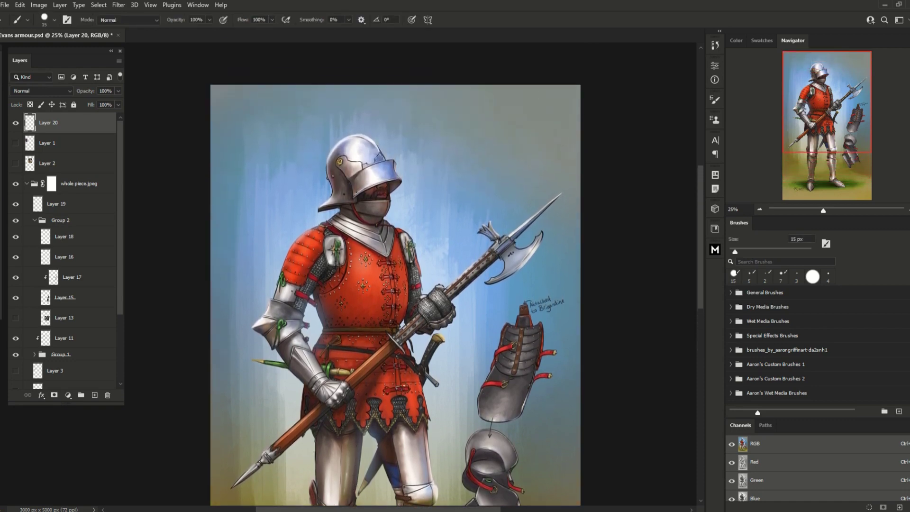
pyautogui.moveTo(389, 203)
pyautogui.mouseDown()
pyautogui.moveTo(382, 224)
pyautogui.moveTo(395, 234)
pyautogui.moveTo(384, 254)
pyautogui.moveTo(332, 219)
pyautogui.moveTo(339, 204)
pyautogui.moveTo(390, 202)
pyautogui.mouseUp()
pyautogui.press('m')
pyautogui.hotkey('ctrl', 'z')
pyautogui.moveTo(318, 179); pyautogui.dragTo(433, 274)
pyautogui.click(396, 265)
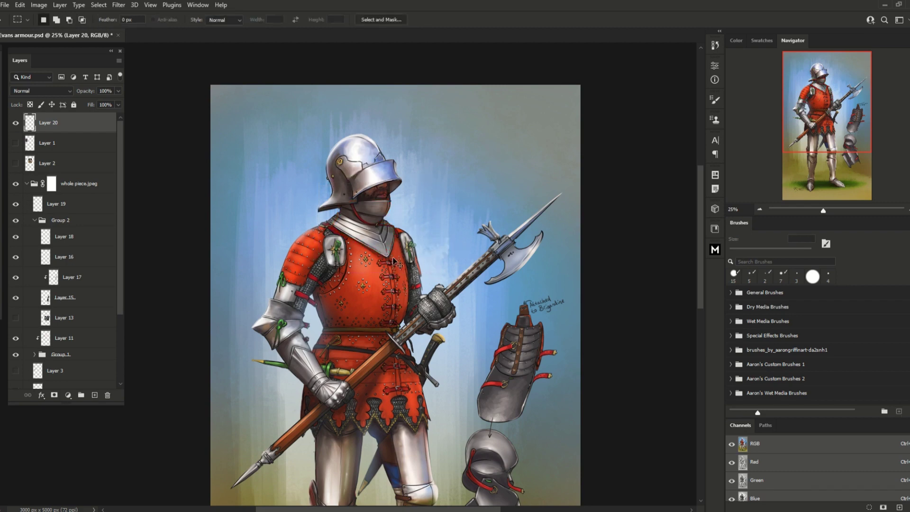
# Mark the strap at the rear edge of the chin guard in red, and delete the mark within a rectangular selection.
pyautogui.press('b')
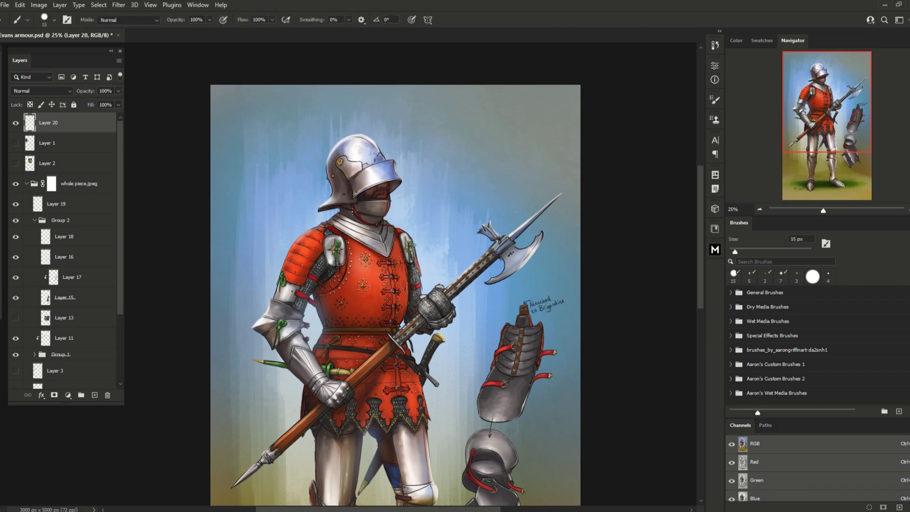
pyautogui.moveTo(350, 202)
pyautogui.mouseDown()
pyautogui.moveTo(391, 207)
pyautogui.moveTo(371, 219)
pyautogui.moveTo(345, 204)
pyautogui.mouseUp()
pyautogui.press('m')
pyautogui.moveTo(328, 187)
pyautogui.mouseDown()
pyautogui.moveTo(407, 216)
pyautogui.moveTo(407, 243)
pyautogui.mouseUp()
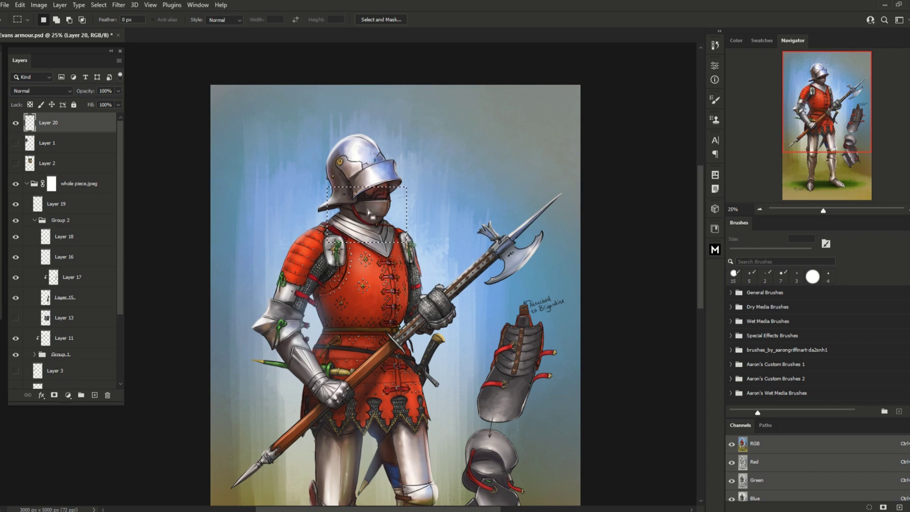
pyautogui.hotkey('ctrl', 'd')
# Point red arrows at the plate collar, the front edge of the helmet's visor and the forearm plate near the wrist.
pyautogui.press('b')
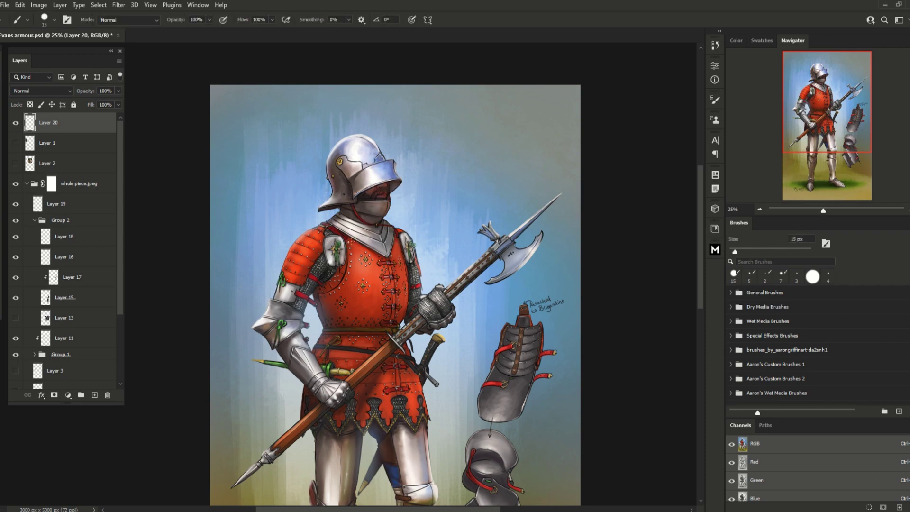
pyautogui.moveTo(301, 220)
pyautogui.mouseDown()
pyautogui.moveTo(342, 222)
pyautogui.moveTo(344, 234)
pyautogui.mouseUp()
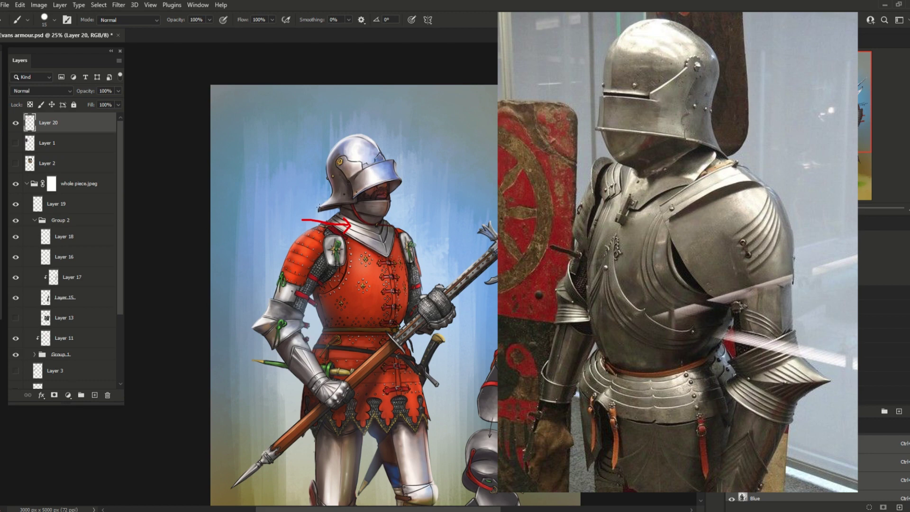
pyautogui.moveTo(416, 192)
pyautogui.mouseDown()
pyautogui.moveTo(407, 181)
pyautogui.moveTo(406, 191)
pyautogui.mouseUp()
pyautogui.scroll(-4, 385, 242)
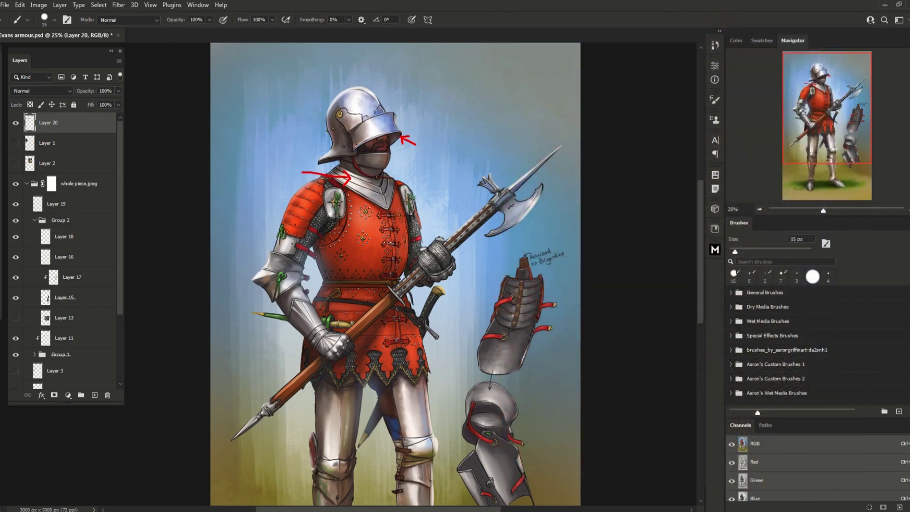
pyautogui.moveTo(277, 303); pyautogui.dragTo(300, 290)
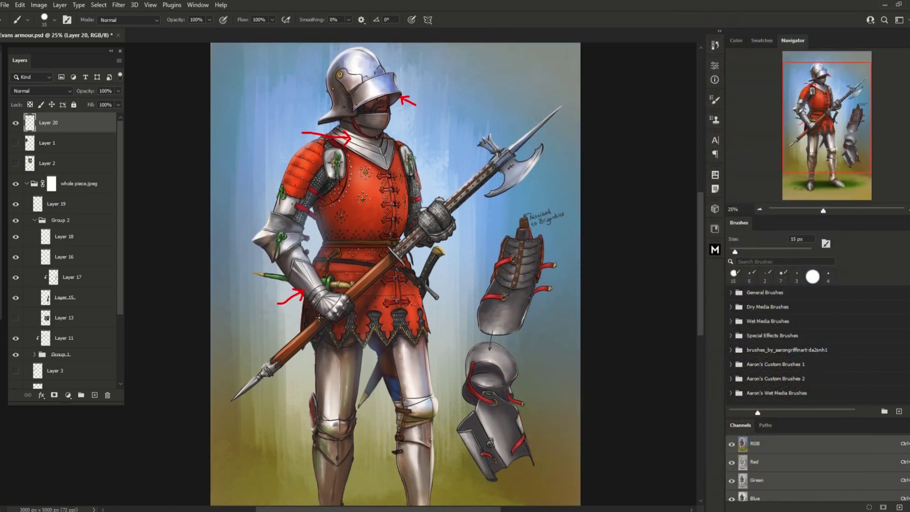
# Add a red mark at the chin guard, then delete all red marks on the figure within a rectangular selection and deselect.
pyautogui.scroll(2, 366, 166)
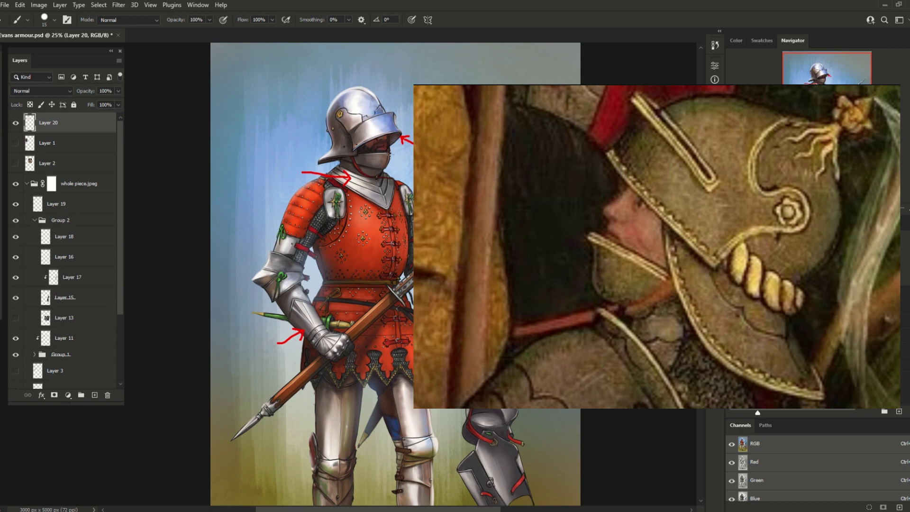
pyautogui.moveTo(395, 168); pyautogui.dragTo(383, 175)
pyautogui.press('m')
pyautogui.moveTo(256, 98)
pyautogui.mouseDown()
pyautogui.moveTo(443, 311)
pyautogui.moveTo(496, 394)
pyautogui.mouseUp()
pyautogui.hotkey('ctrl', 'd')
# Undo the trial red mark near the hand at the waist, and point a red arrow at the sword hilt by the hip.
pyautogui.click(760, 209)
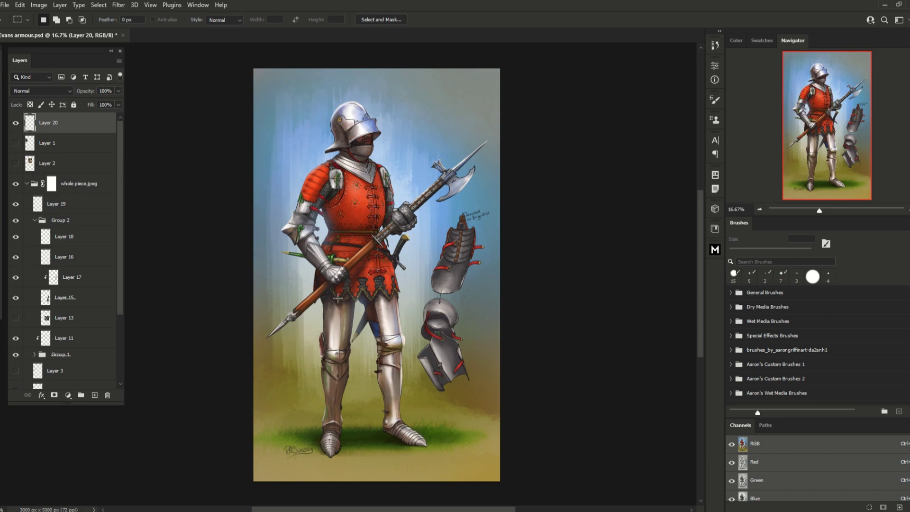
pyautogui.press('b')
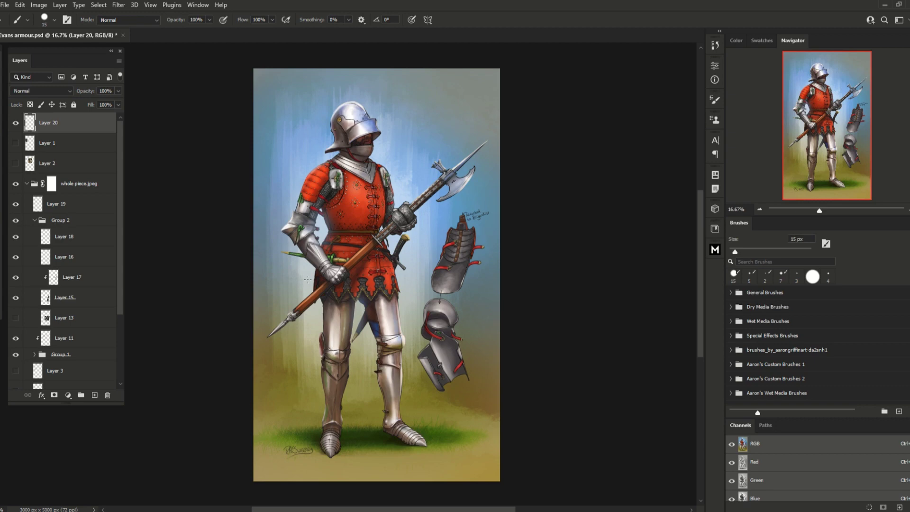
pyautogui.moveTo(360, 275)
pyautogui.mouseDown()
pyautogui.moveTo(295, 264)
pyautogui.moveTo(342, 280)
pyautogui.mouseUp()
pyautogui.hotkey('ctrl', 'z')
pyautogui.hotkey('ctrl', 'z')
pyautogui.moveTo(419, 245); pyautogui.dragTo(410, 256)
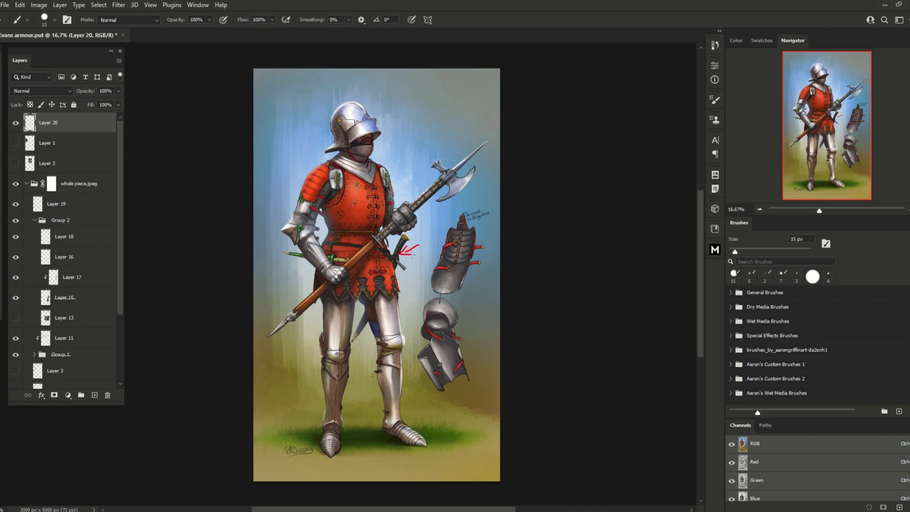